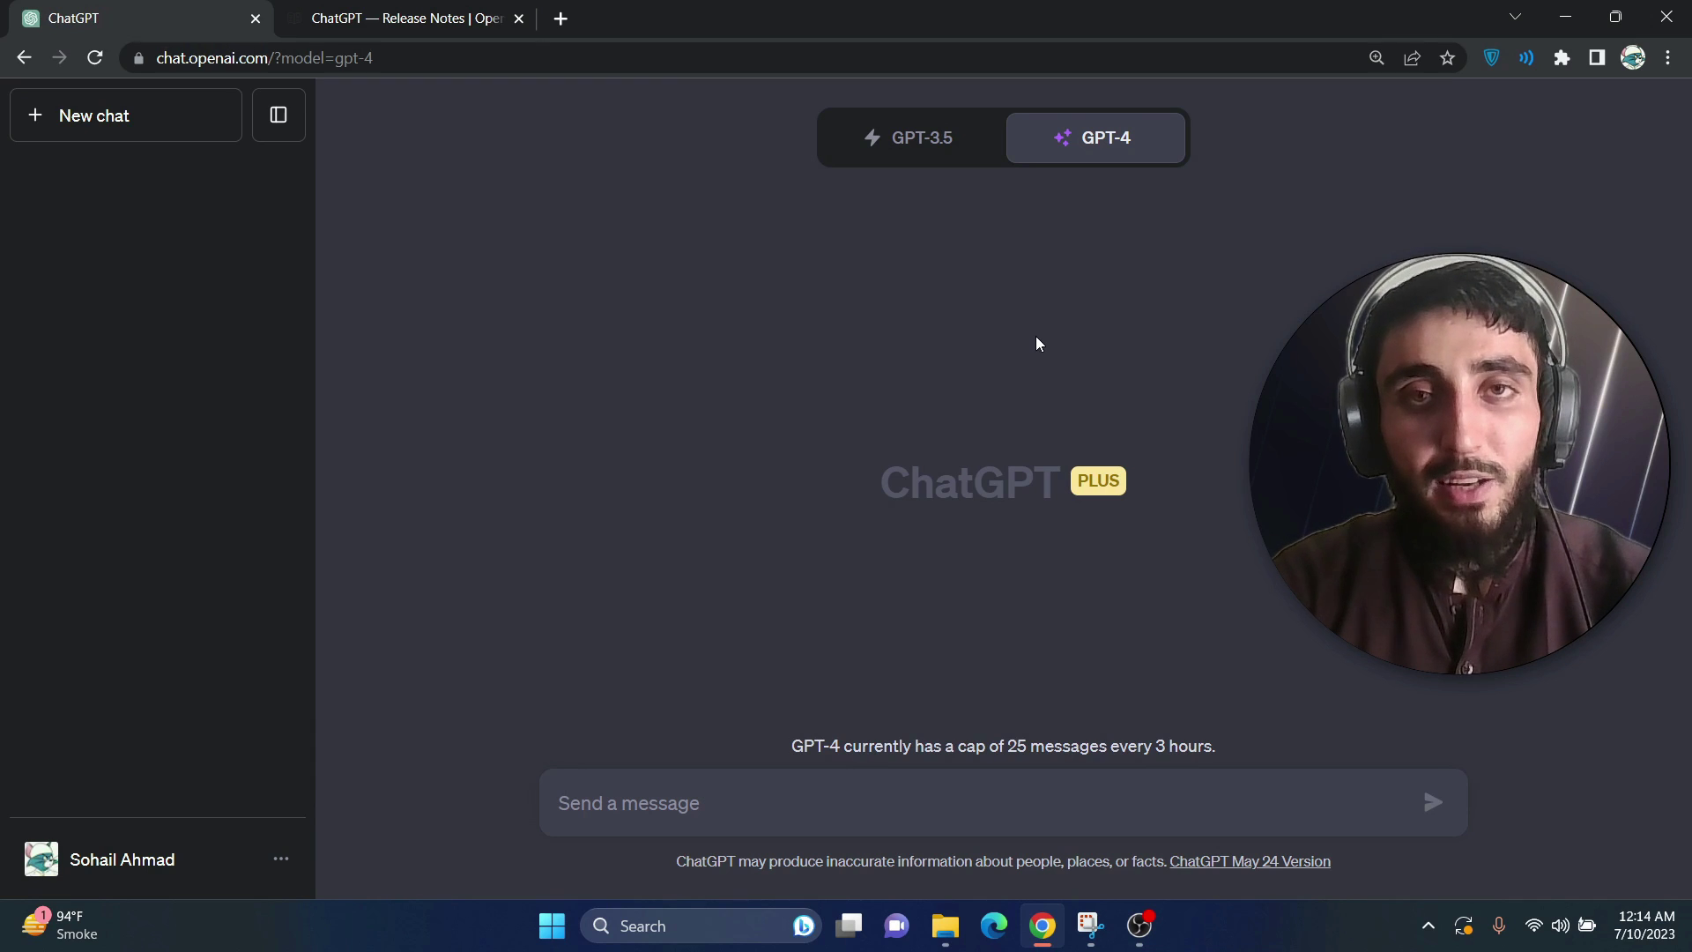
# - Highlight the ChatGPT PLUS heading text, then clear the selection
pyautogui.moveTo(906, 481); pyautogui.dragTo(1128, 481)
pyautogui.click(1149, 479)
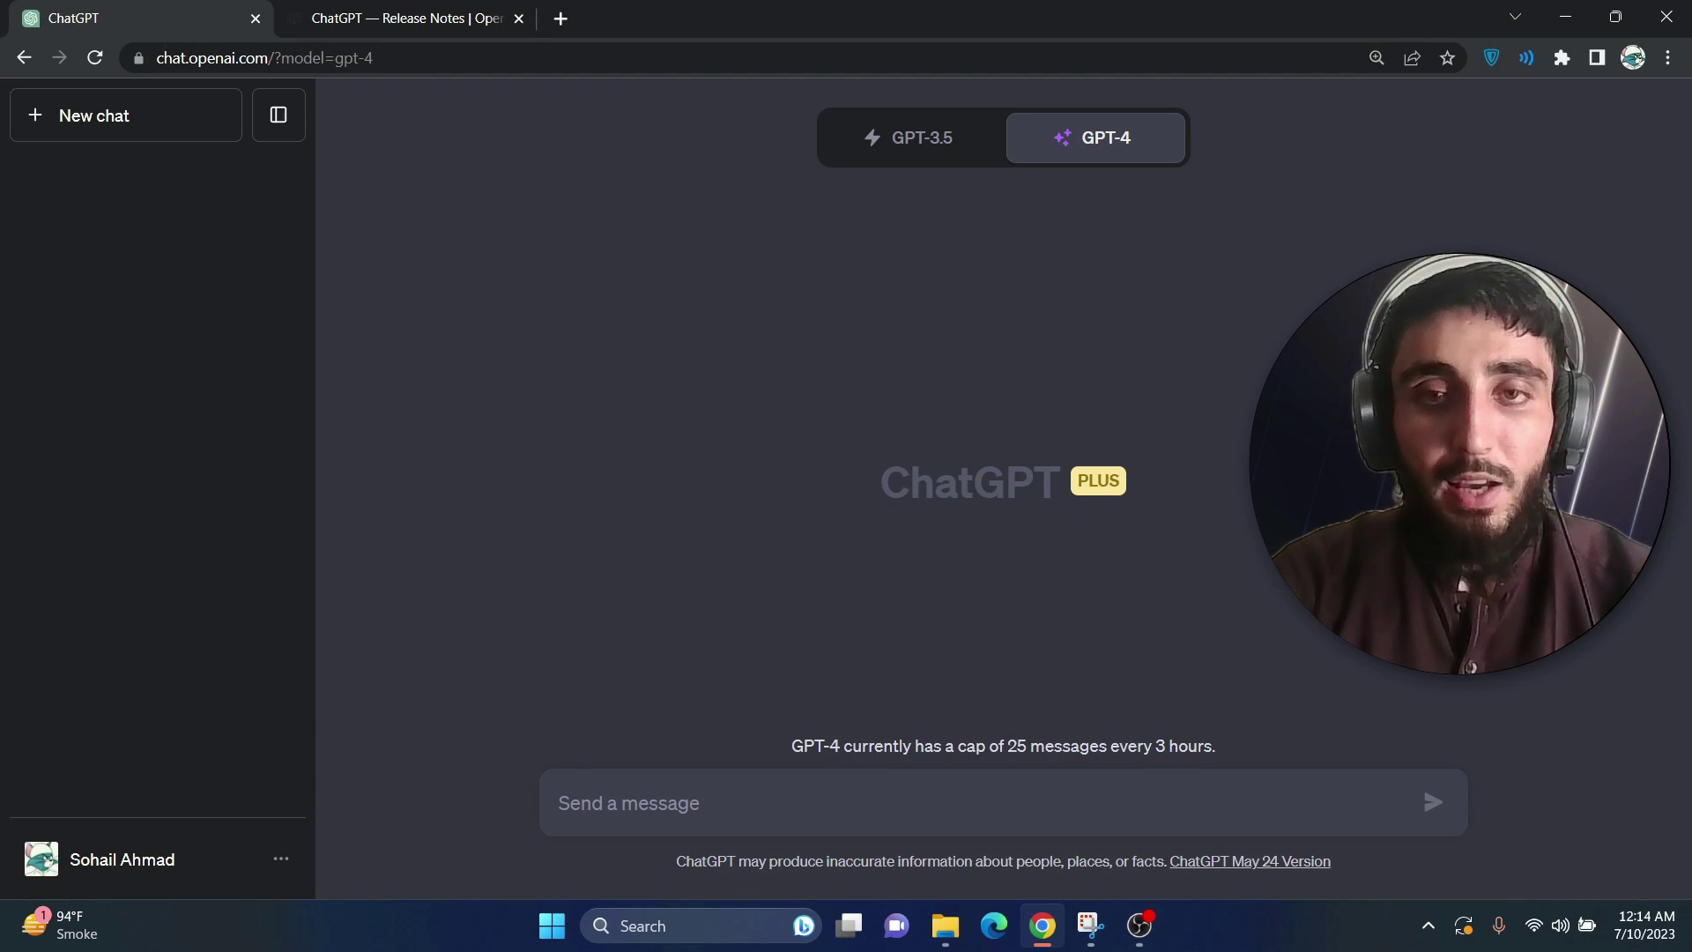
pyautogui.moveTo(898, 478); pyautogui.dragTo(1128, 481)
pyautogui.click(1137, 481)
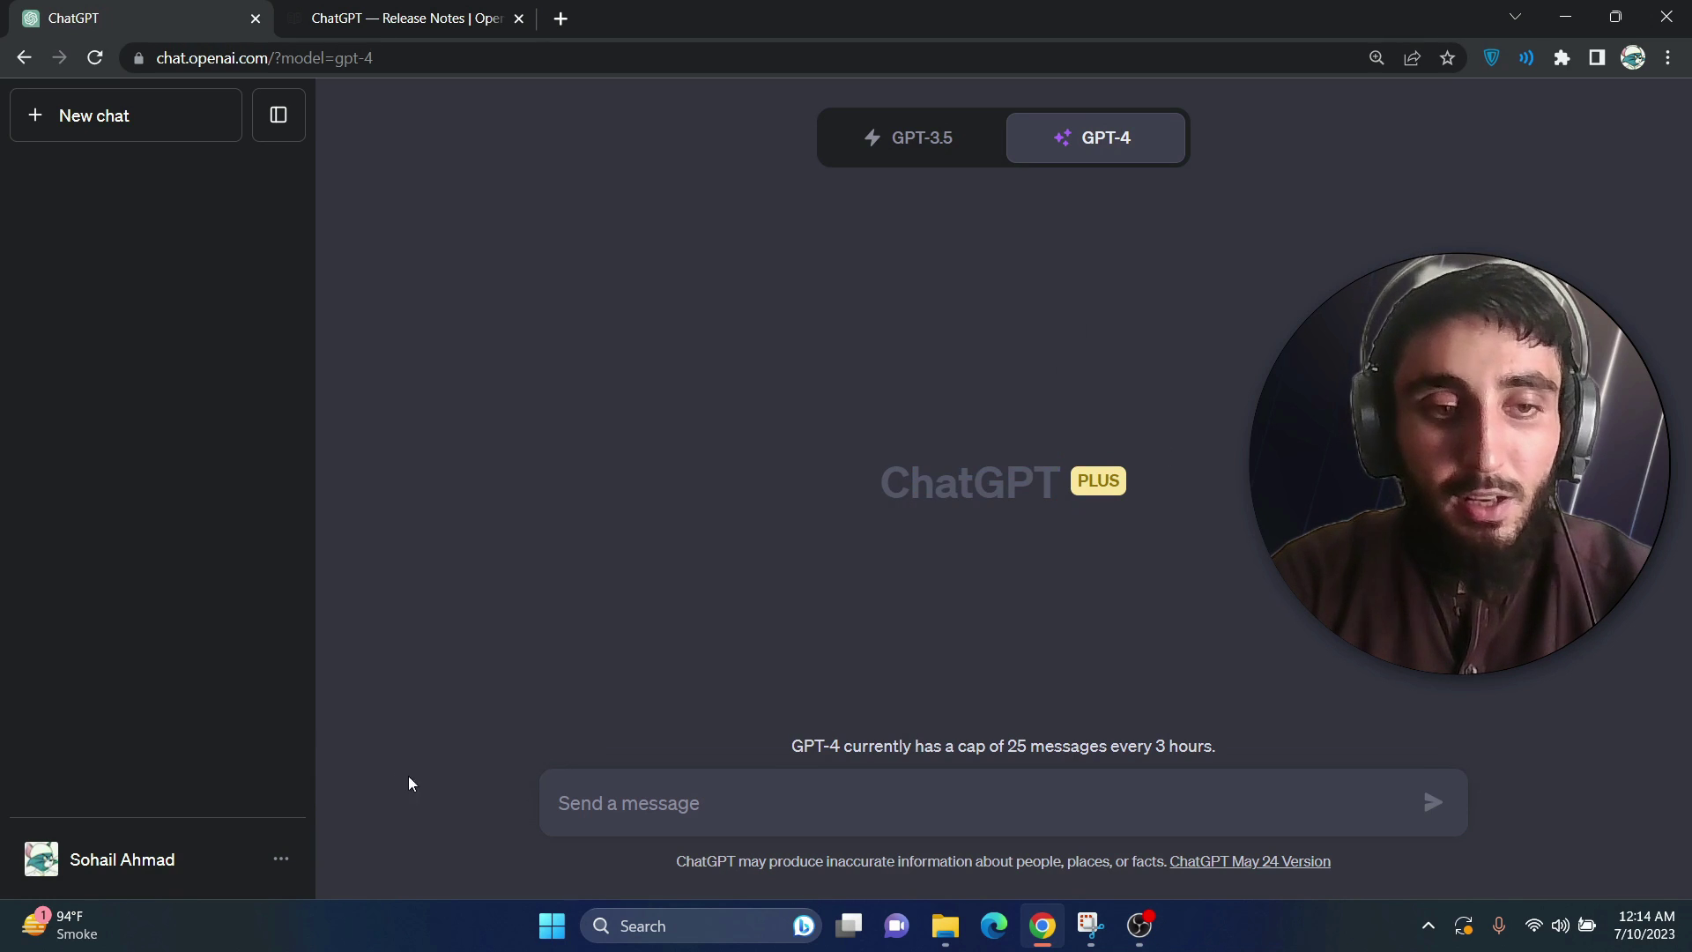
# - Switch on Code interpreter under Settings > Beta features and close the Settings dialog
pyautogui.click(283, 868)
pyautogui.click(149, 716)
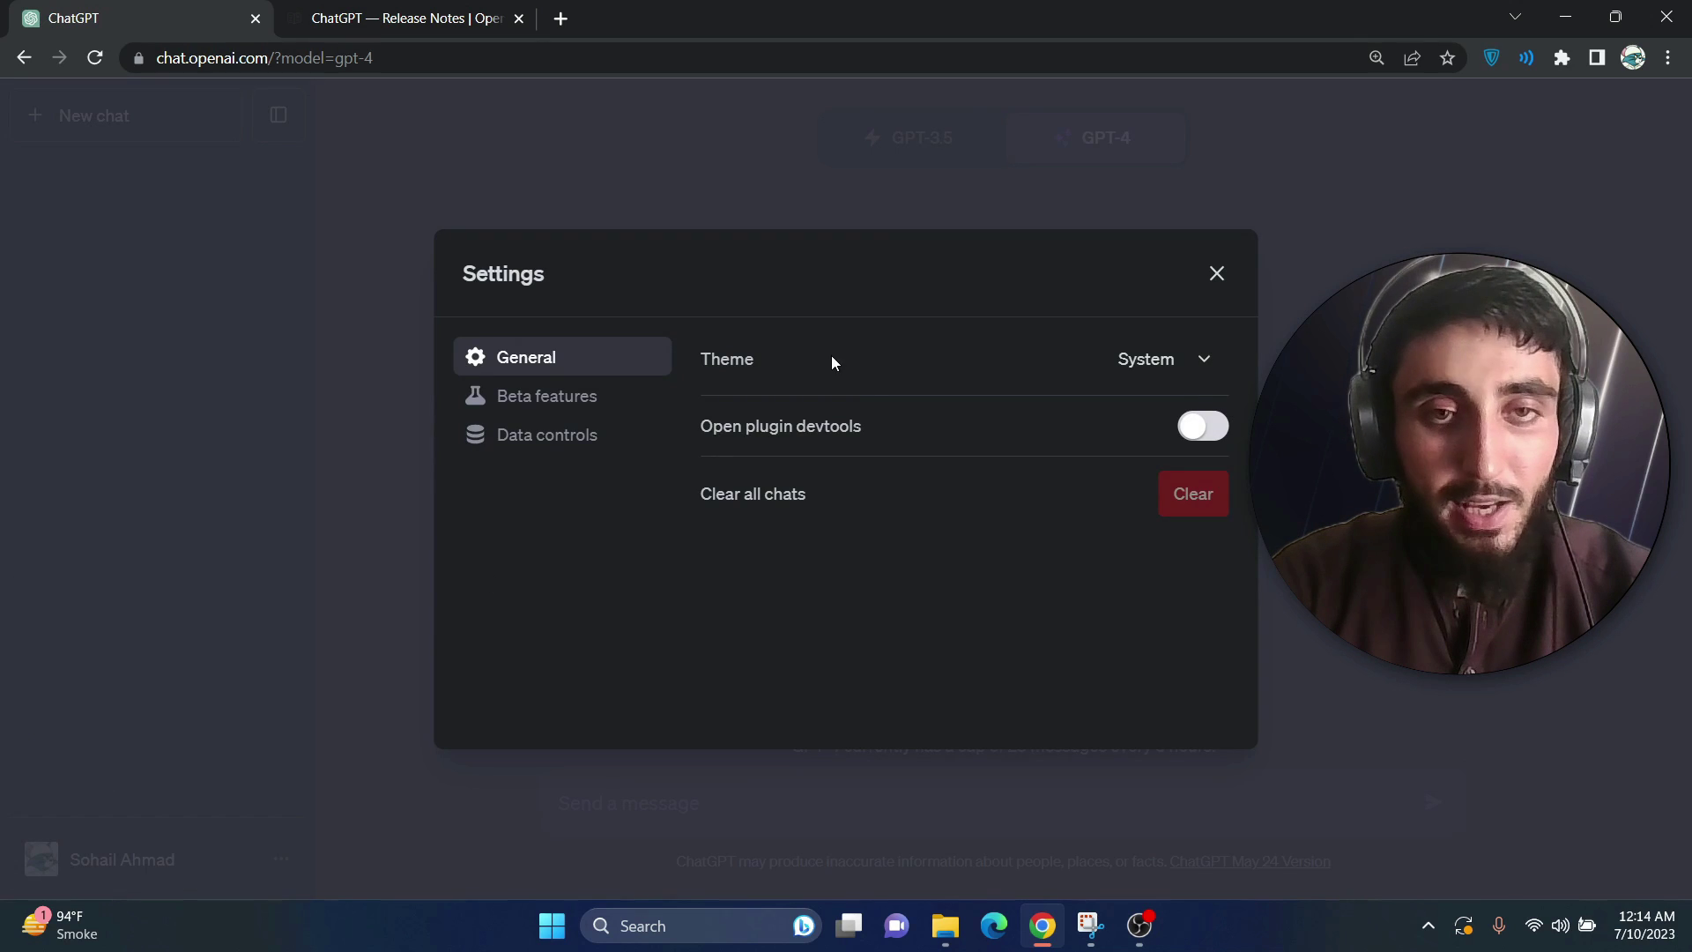
pyautogui.click(545, 406)
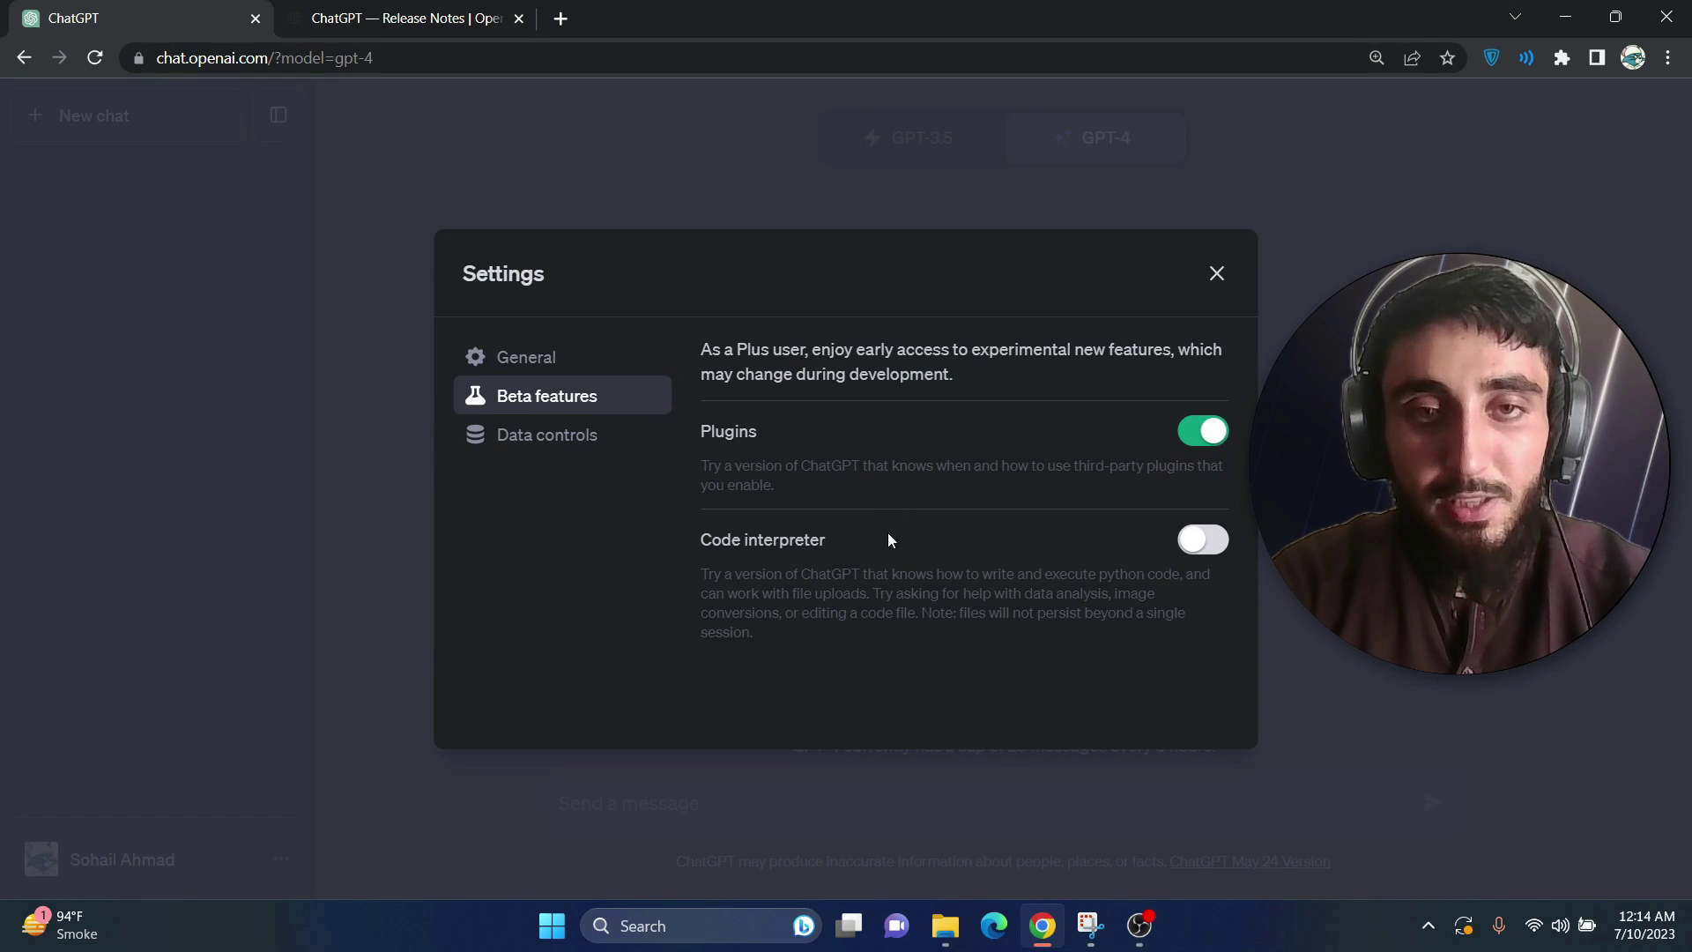
pyautogui.moveTo(699, 546); pyautogui.dragTo(812, 543)
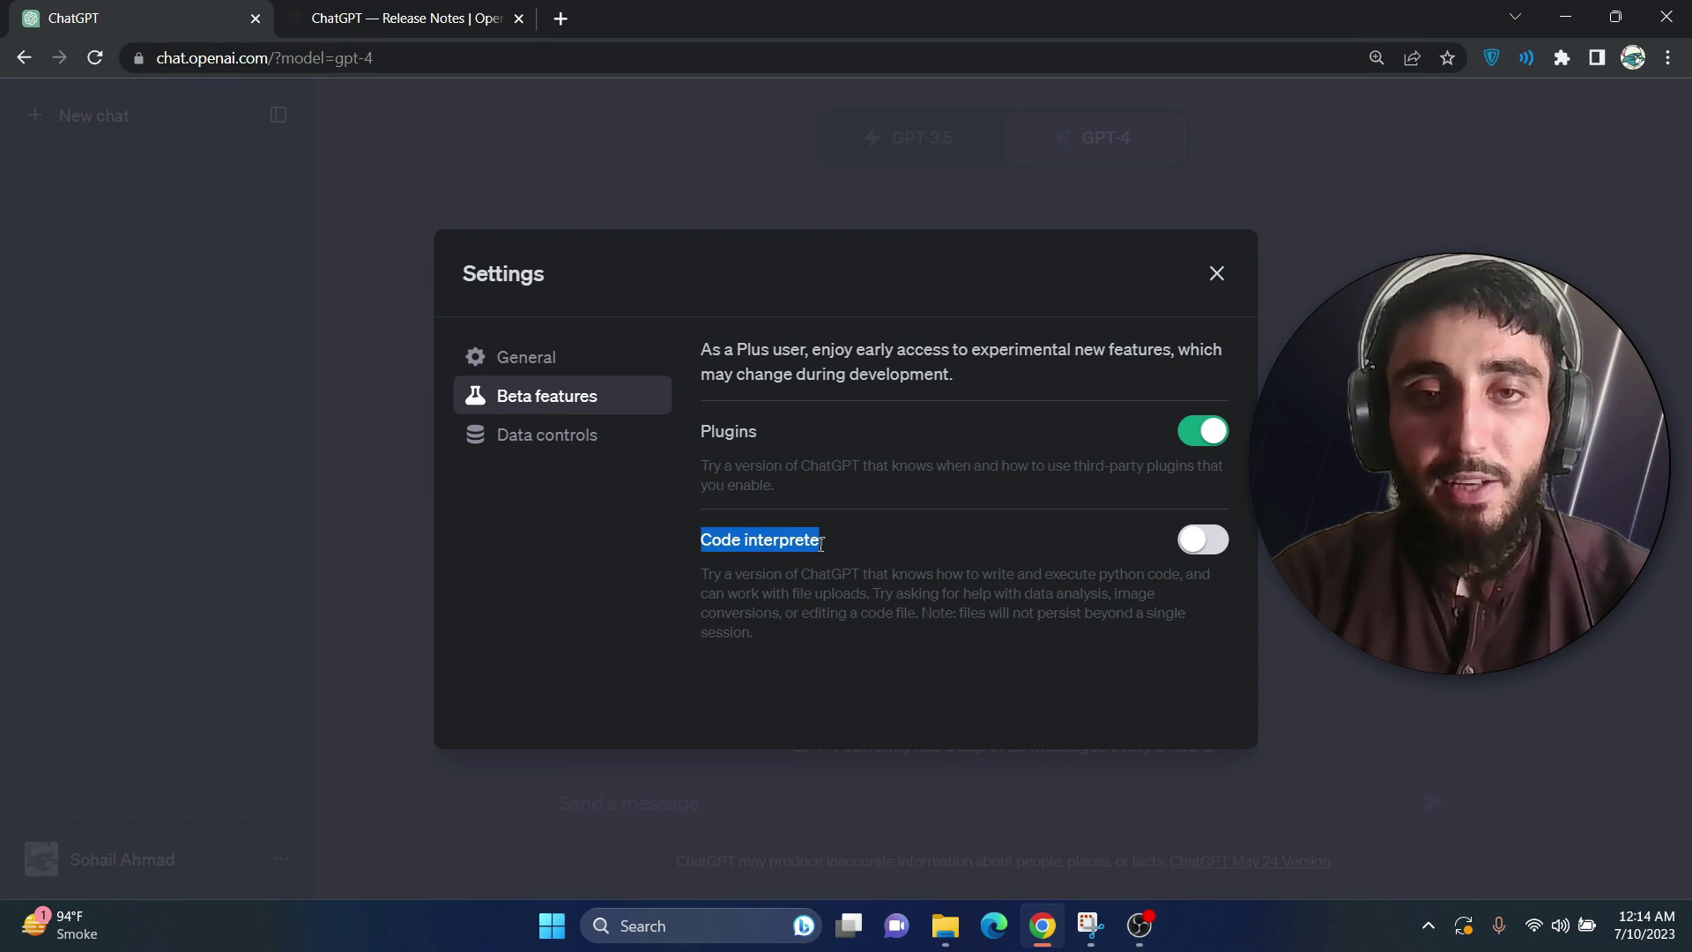
pyautogui.click(1203, 539)
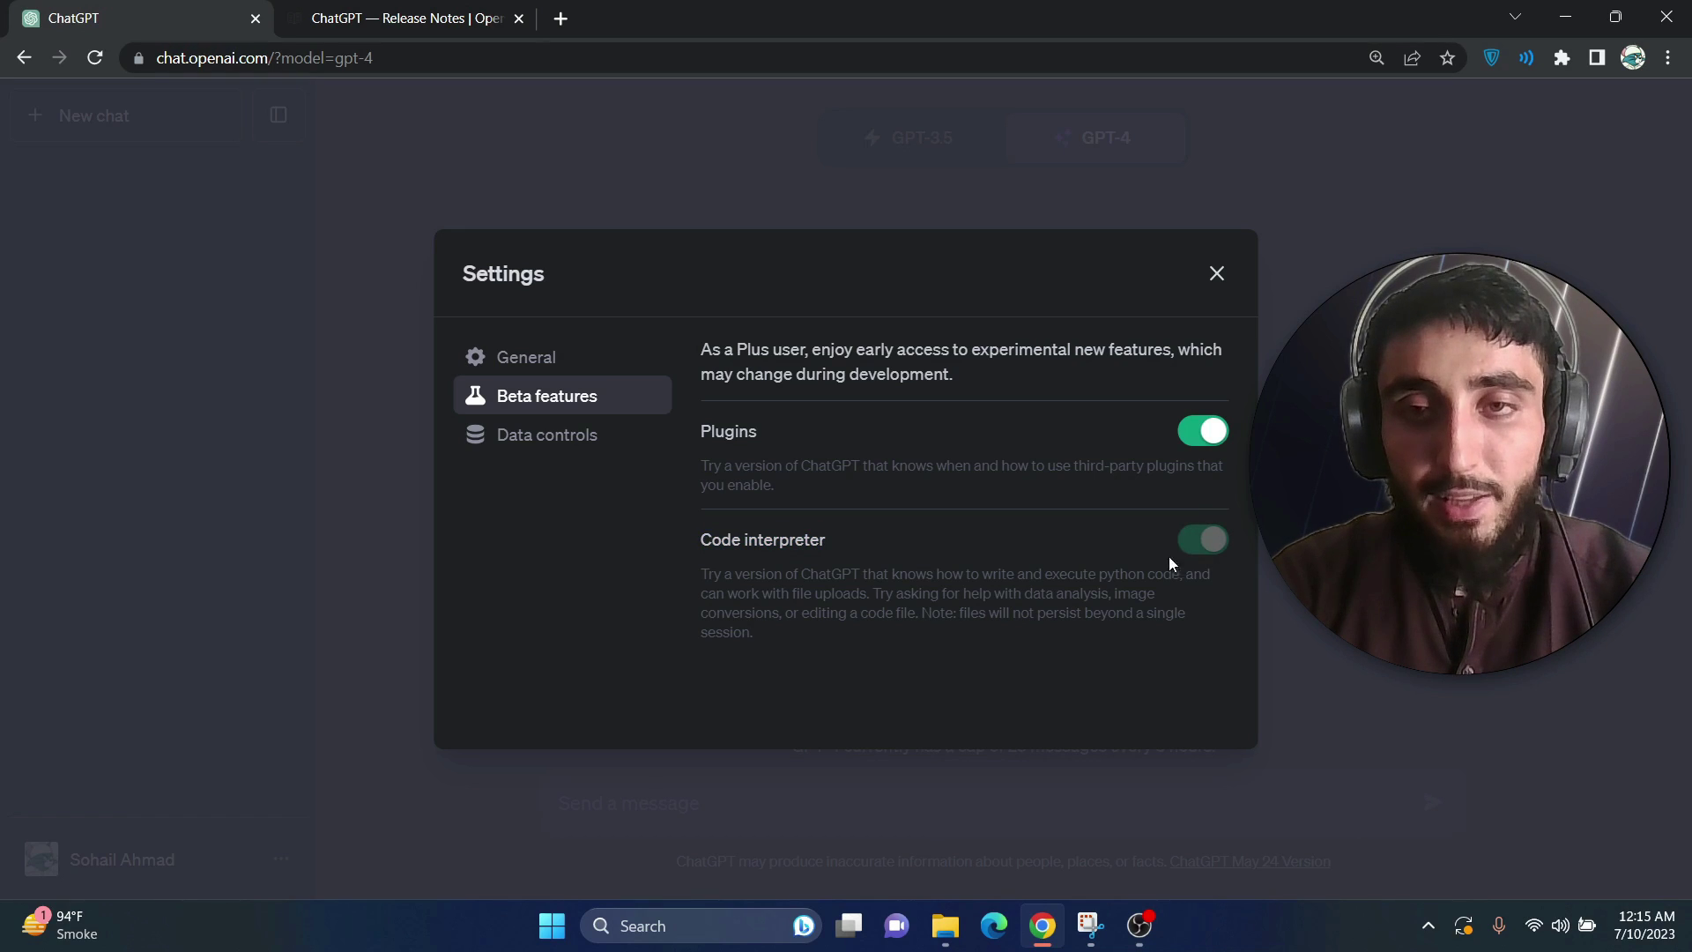
pyautogui.click(1216, 274)
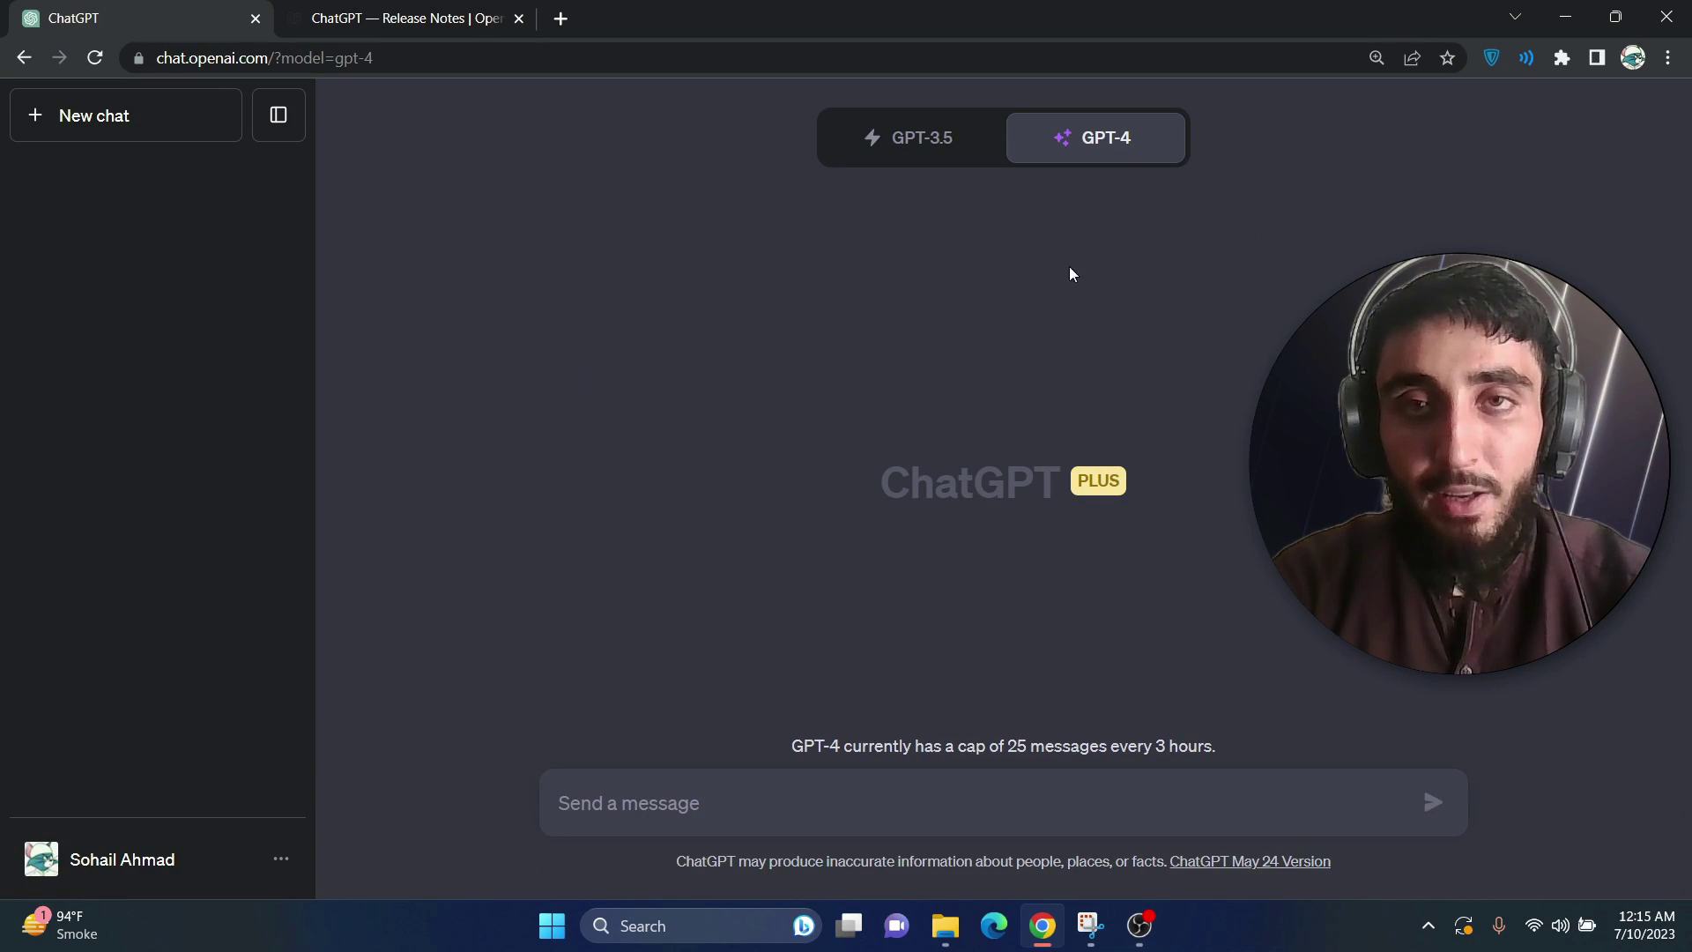
# - Set GPT-4 to Code Interpreter (Beta) instead of Default in the model dropdown
pyautogui.moveTo(1103, 148)
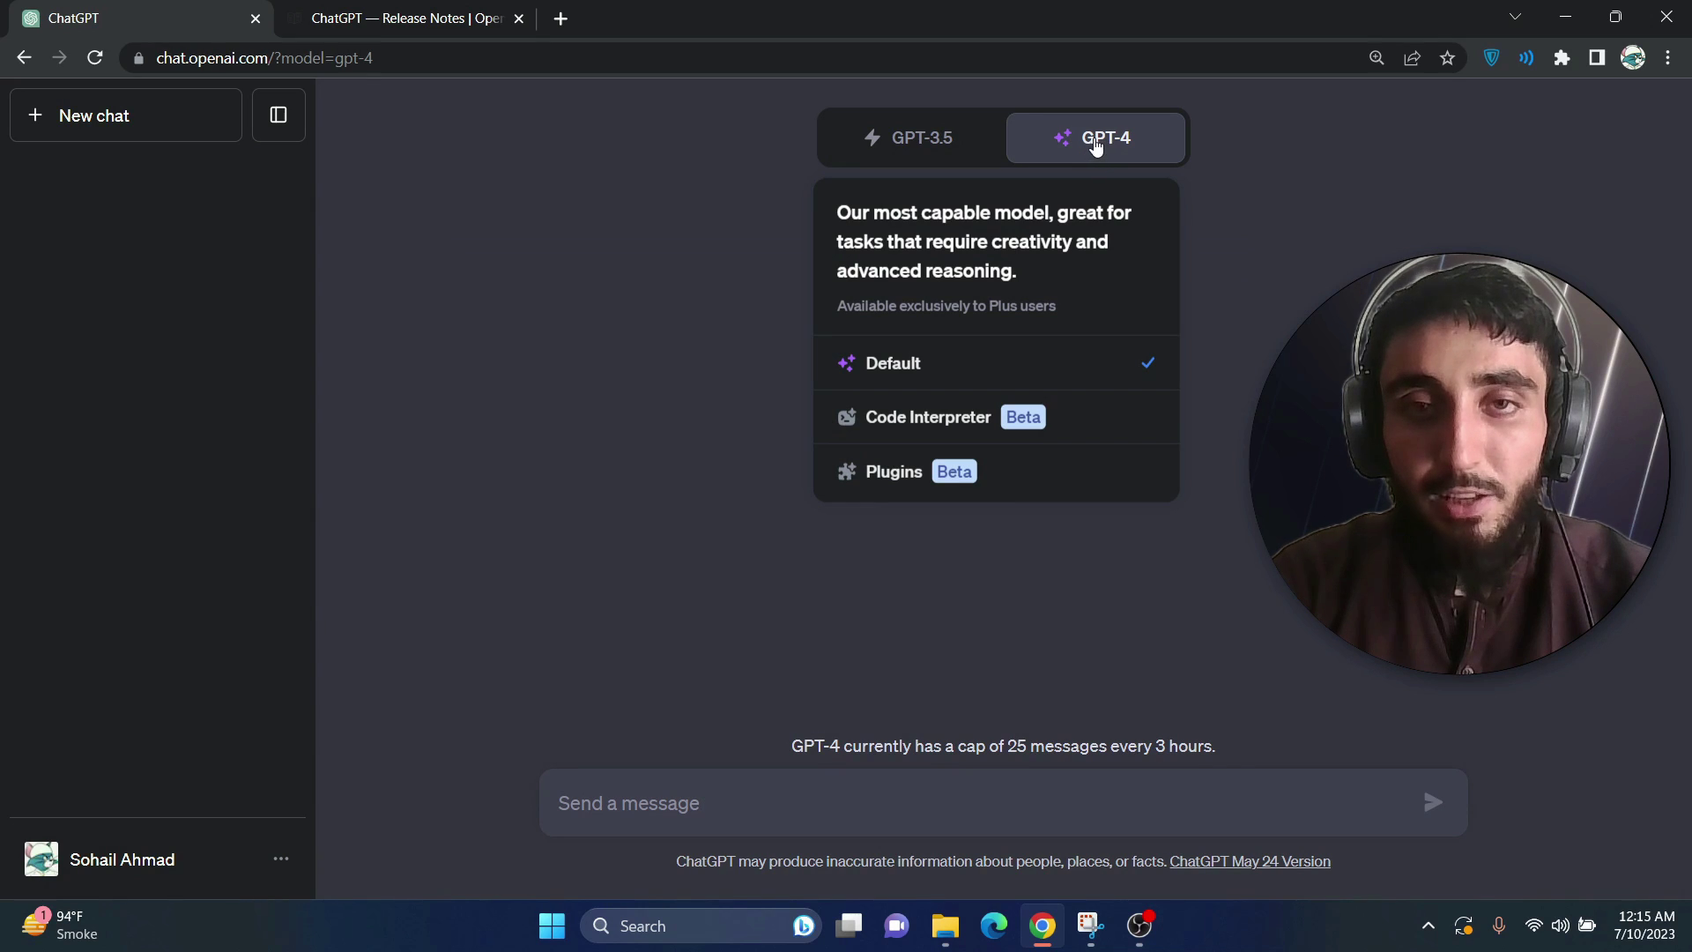
pyautogui.click(929, 419)
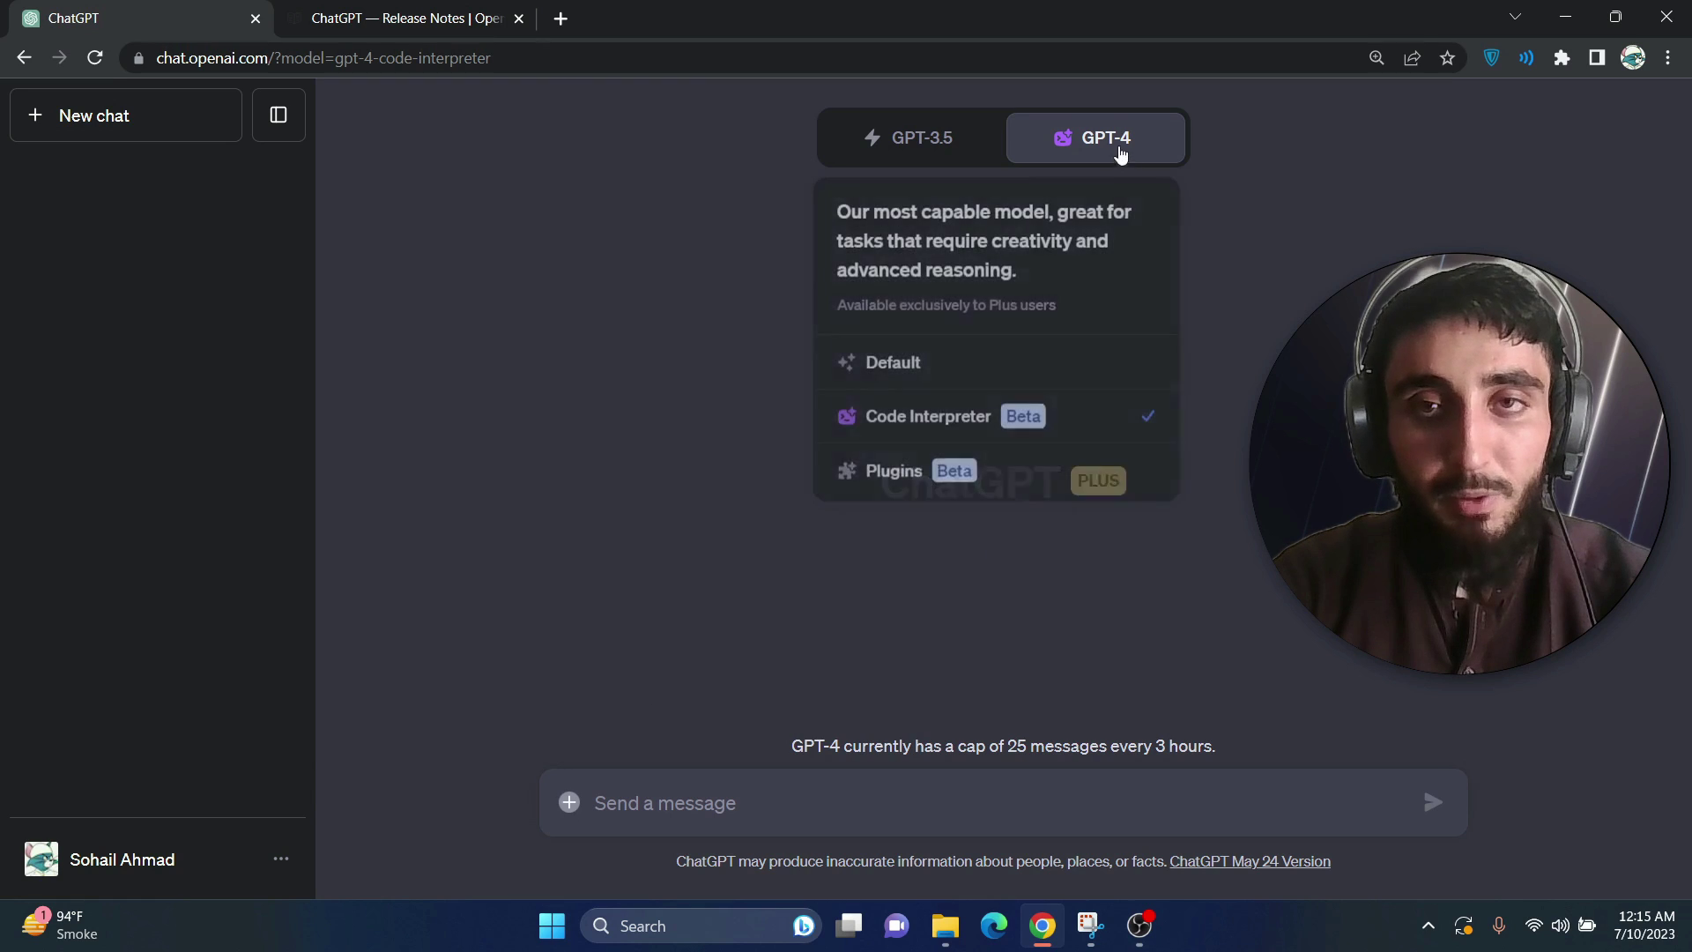
pyautogui.click(926, 366)
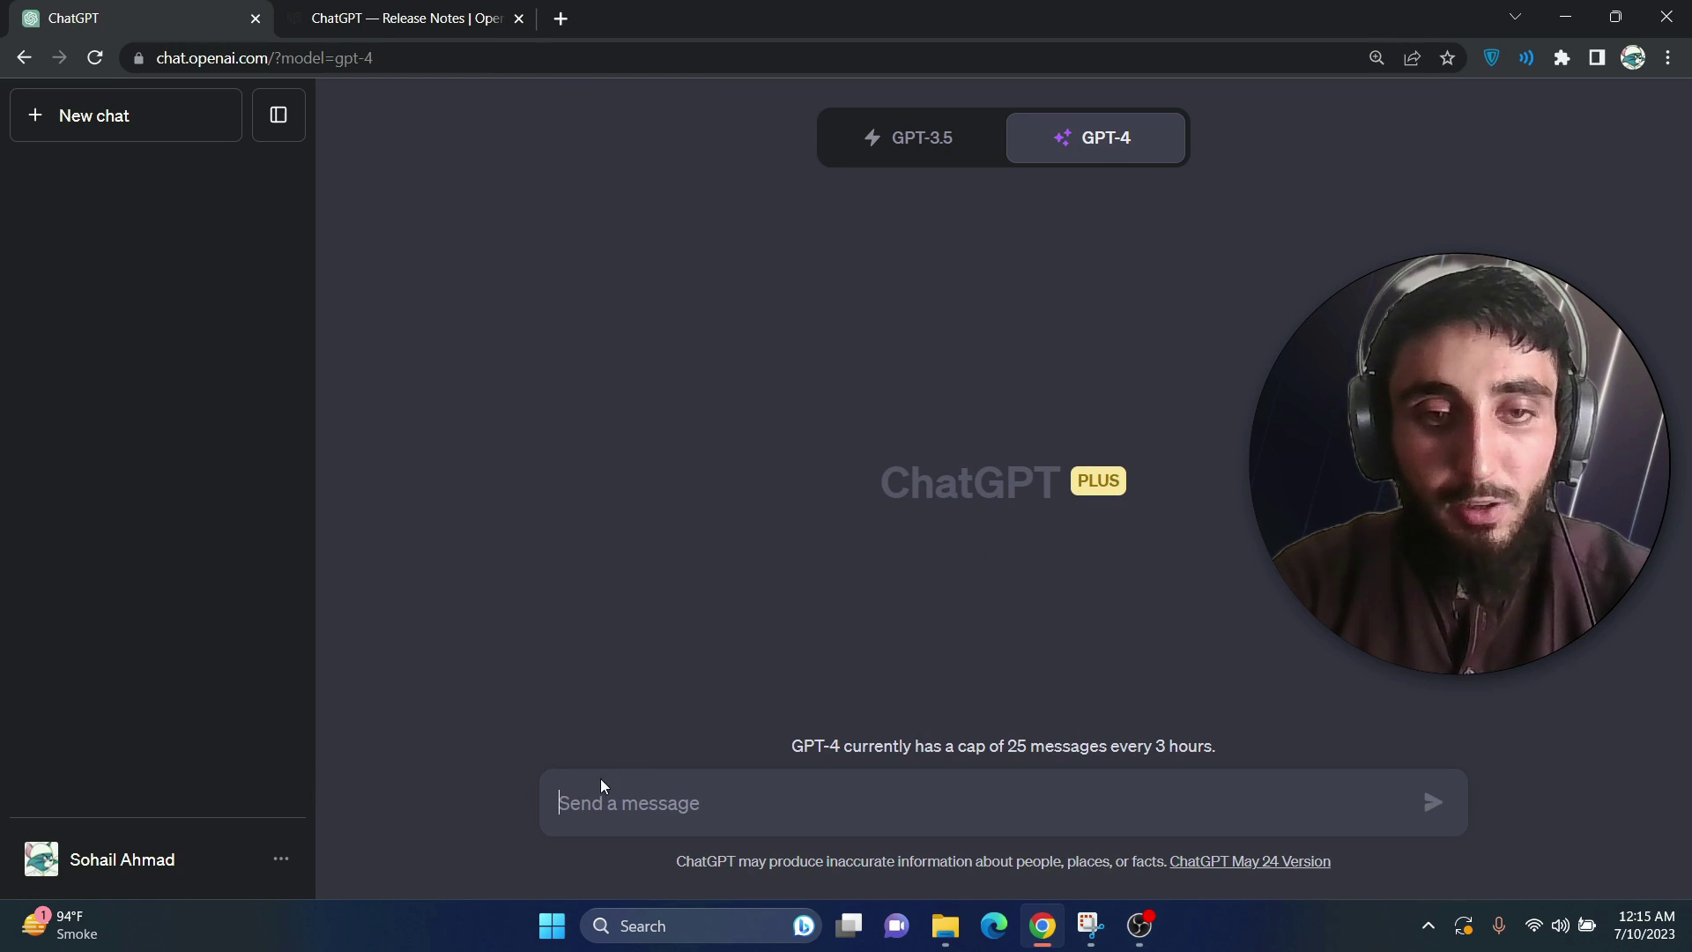
pyautogui.moveTo(1092, 145)
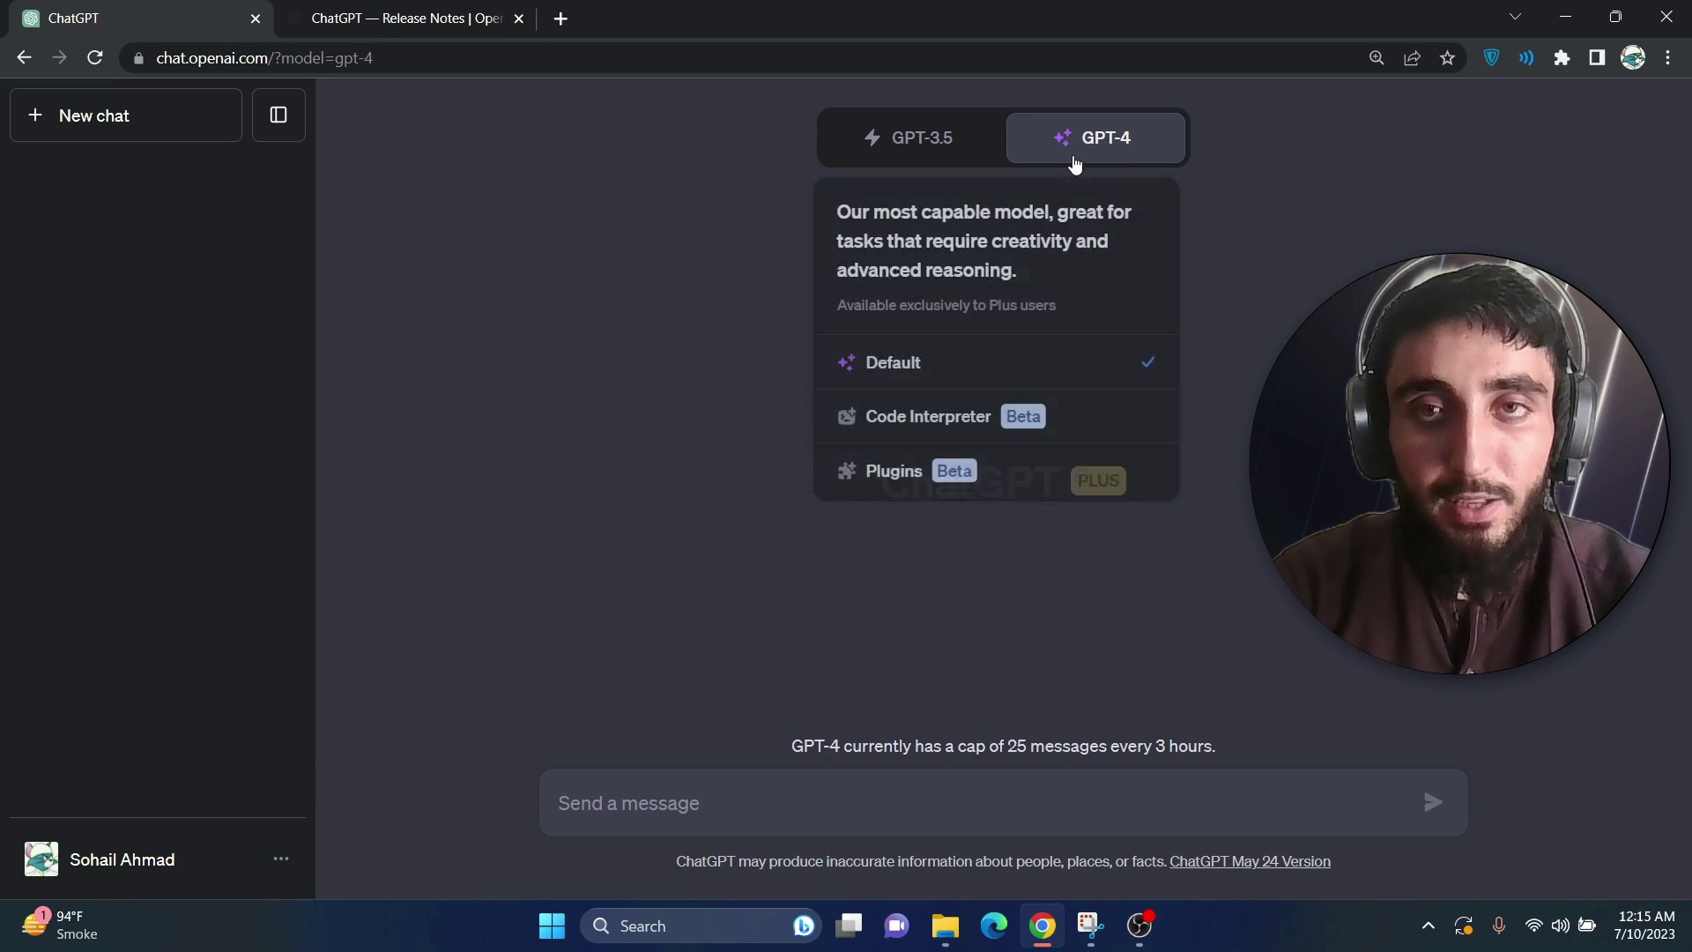
pyautogui.click(987, 427)
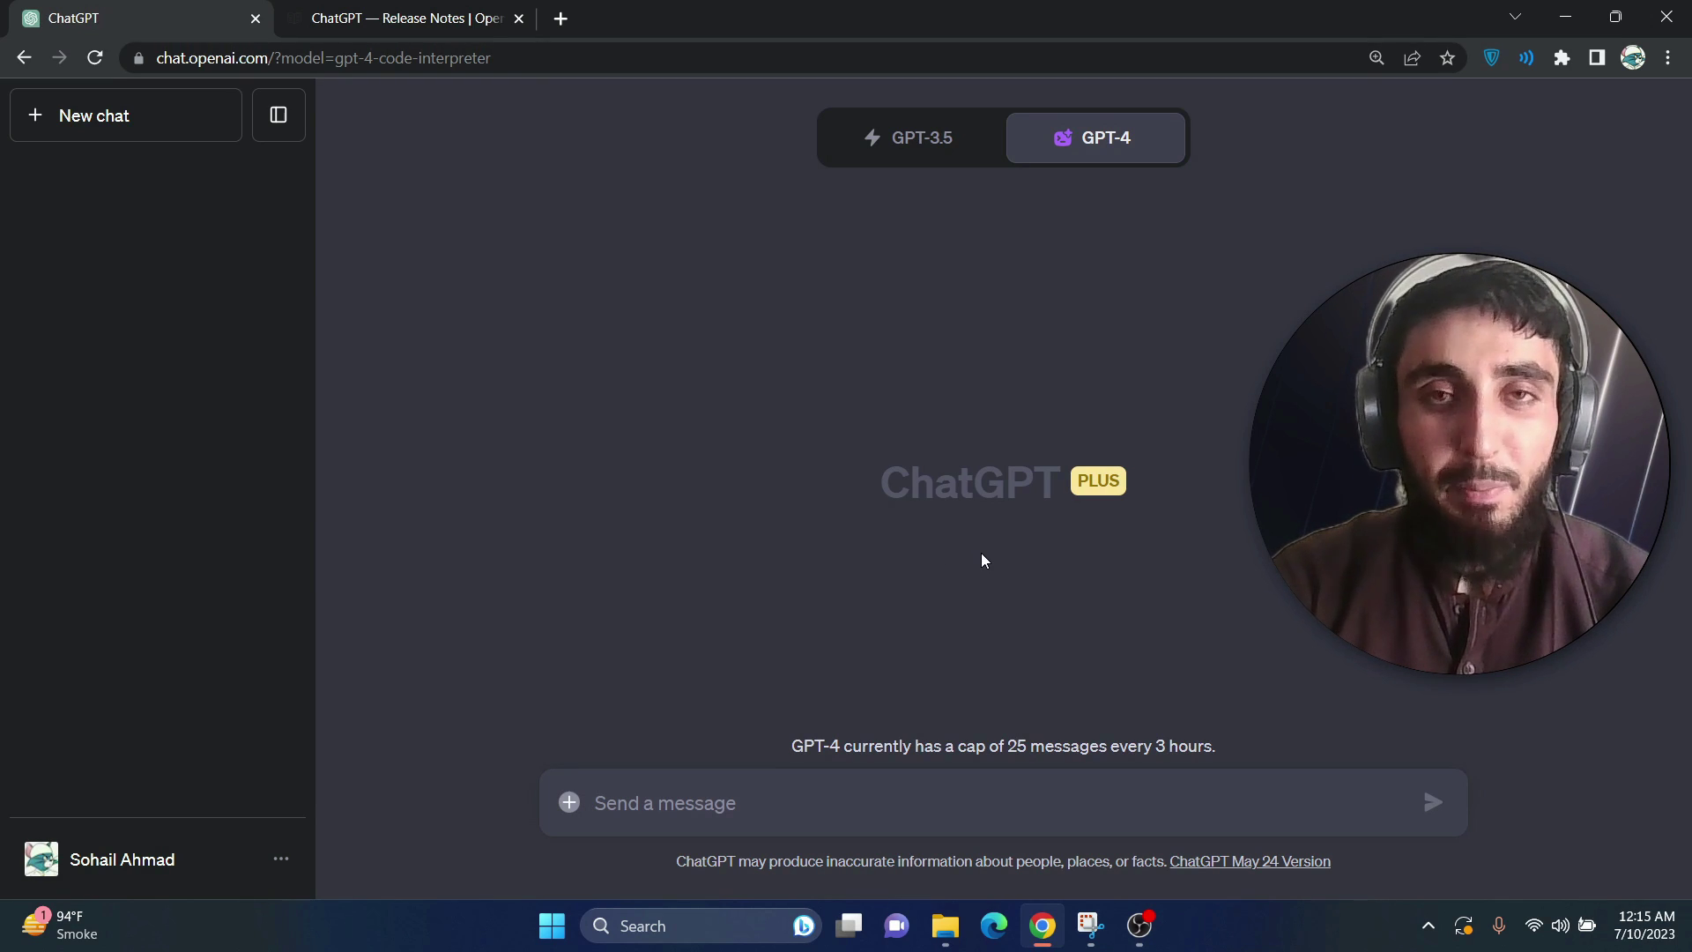
# - Attach image.png to the message and preview it at full size
pyautogui.click(570, 802)
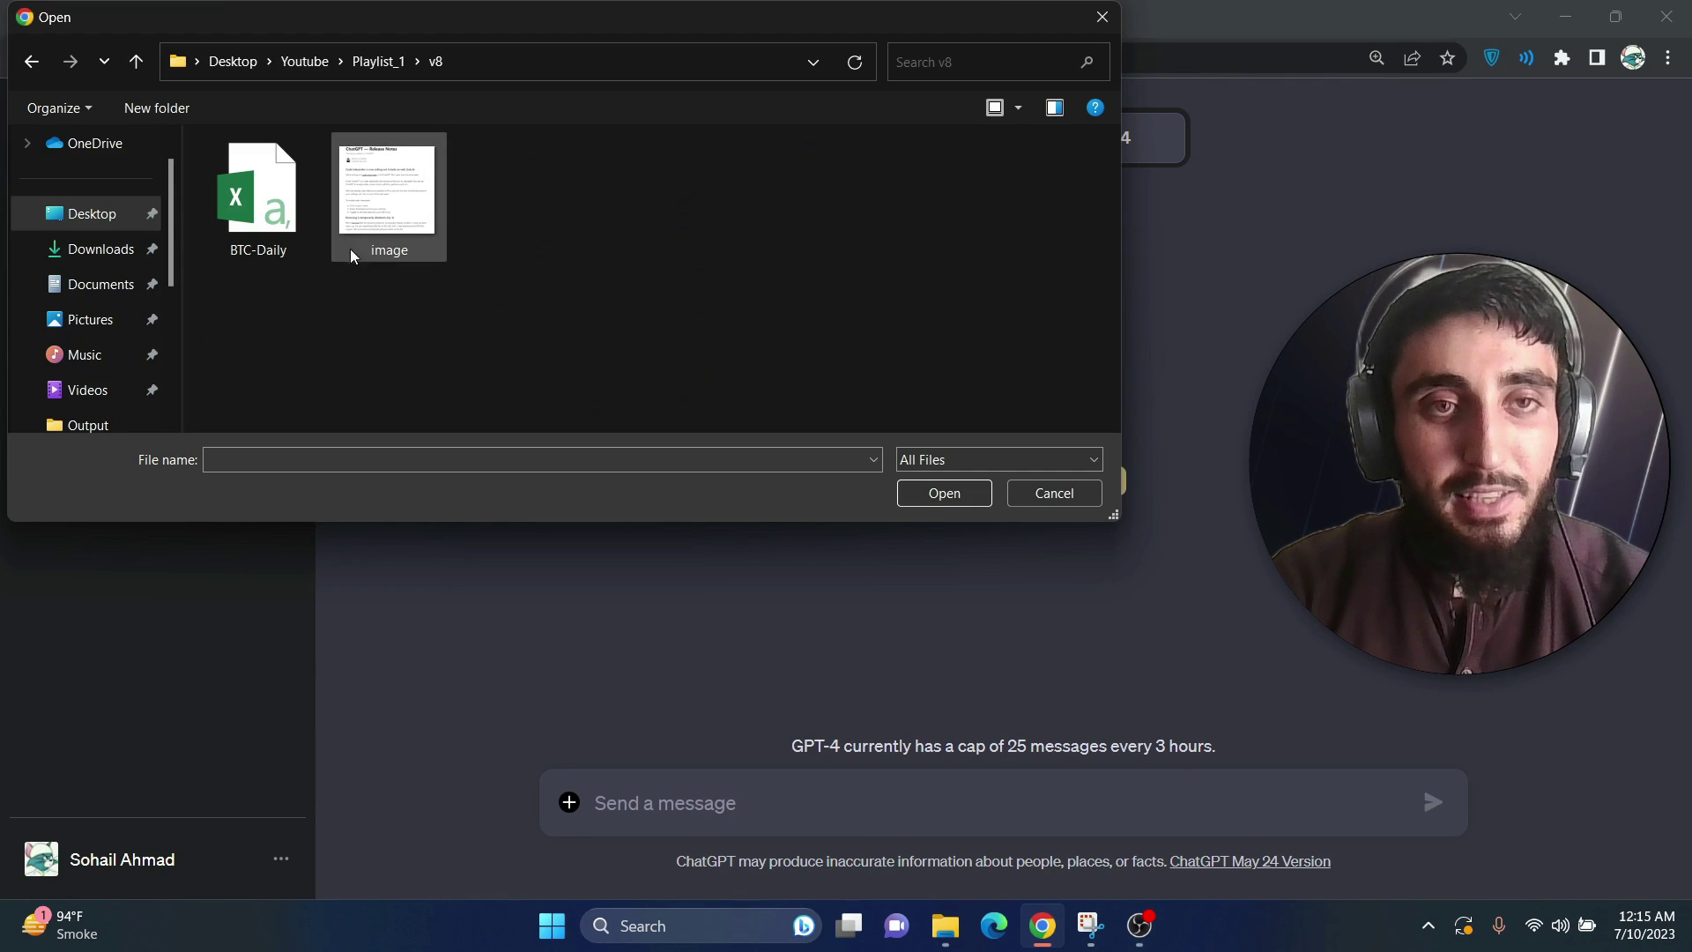
pyautogui.doubleClick(401, 203)
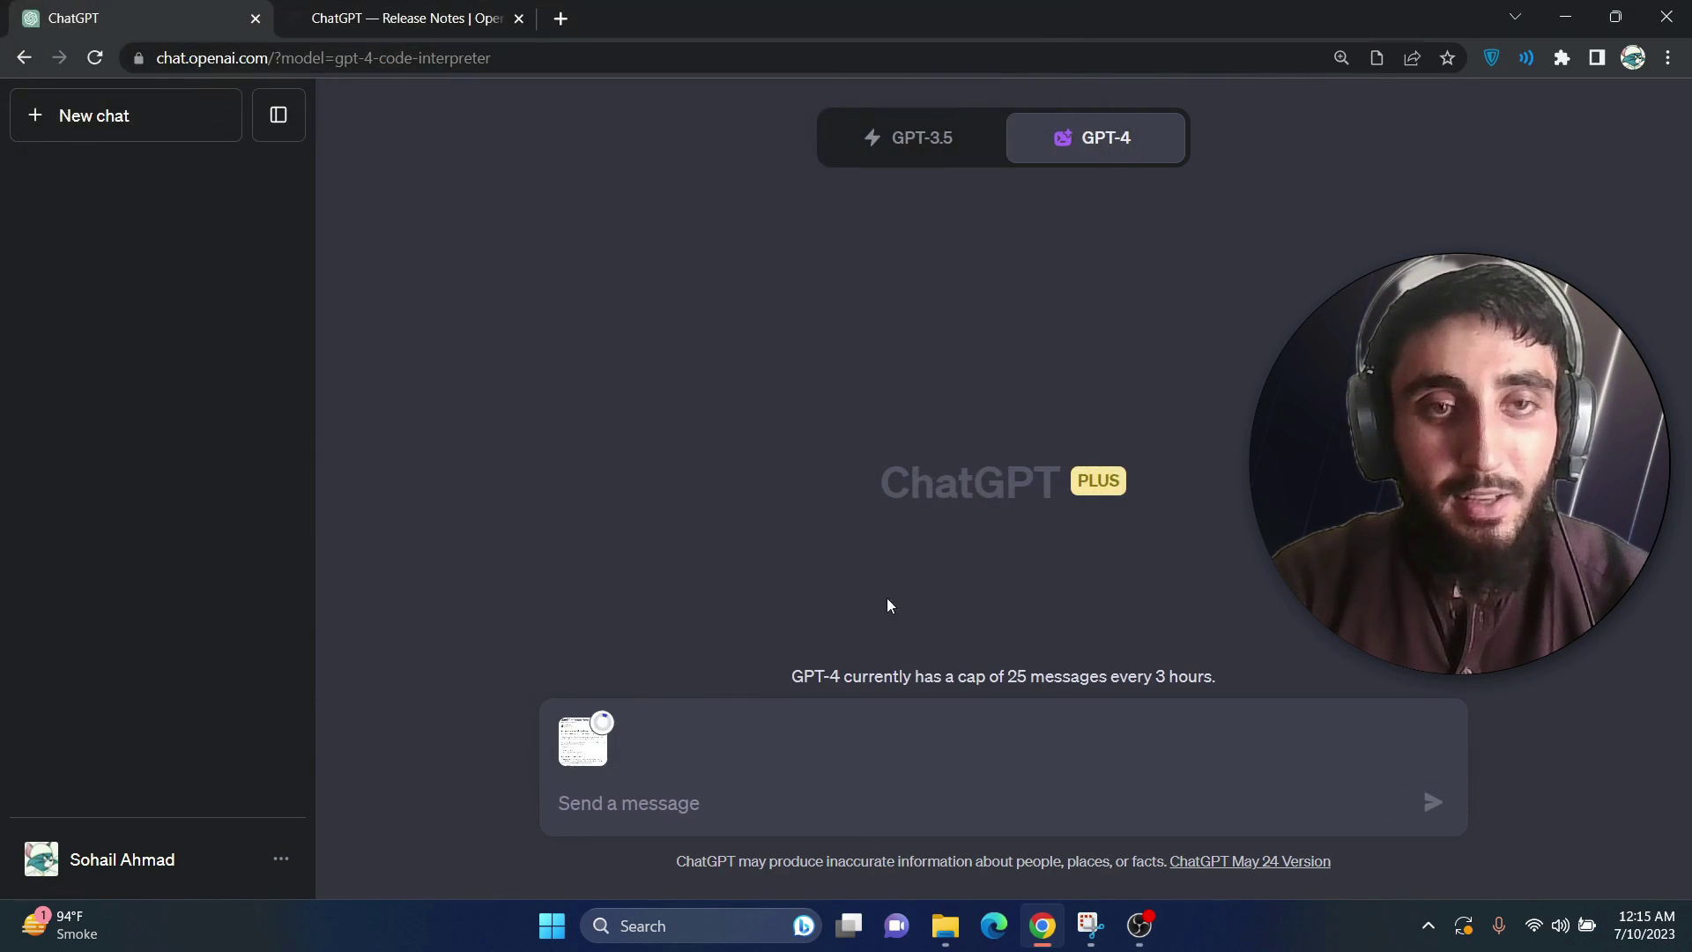
pyautogui.click(581, 765)
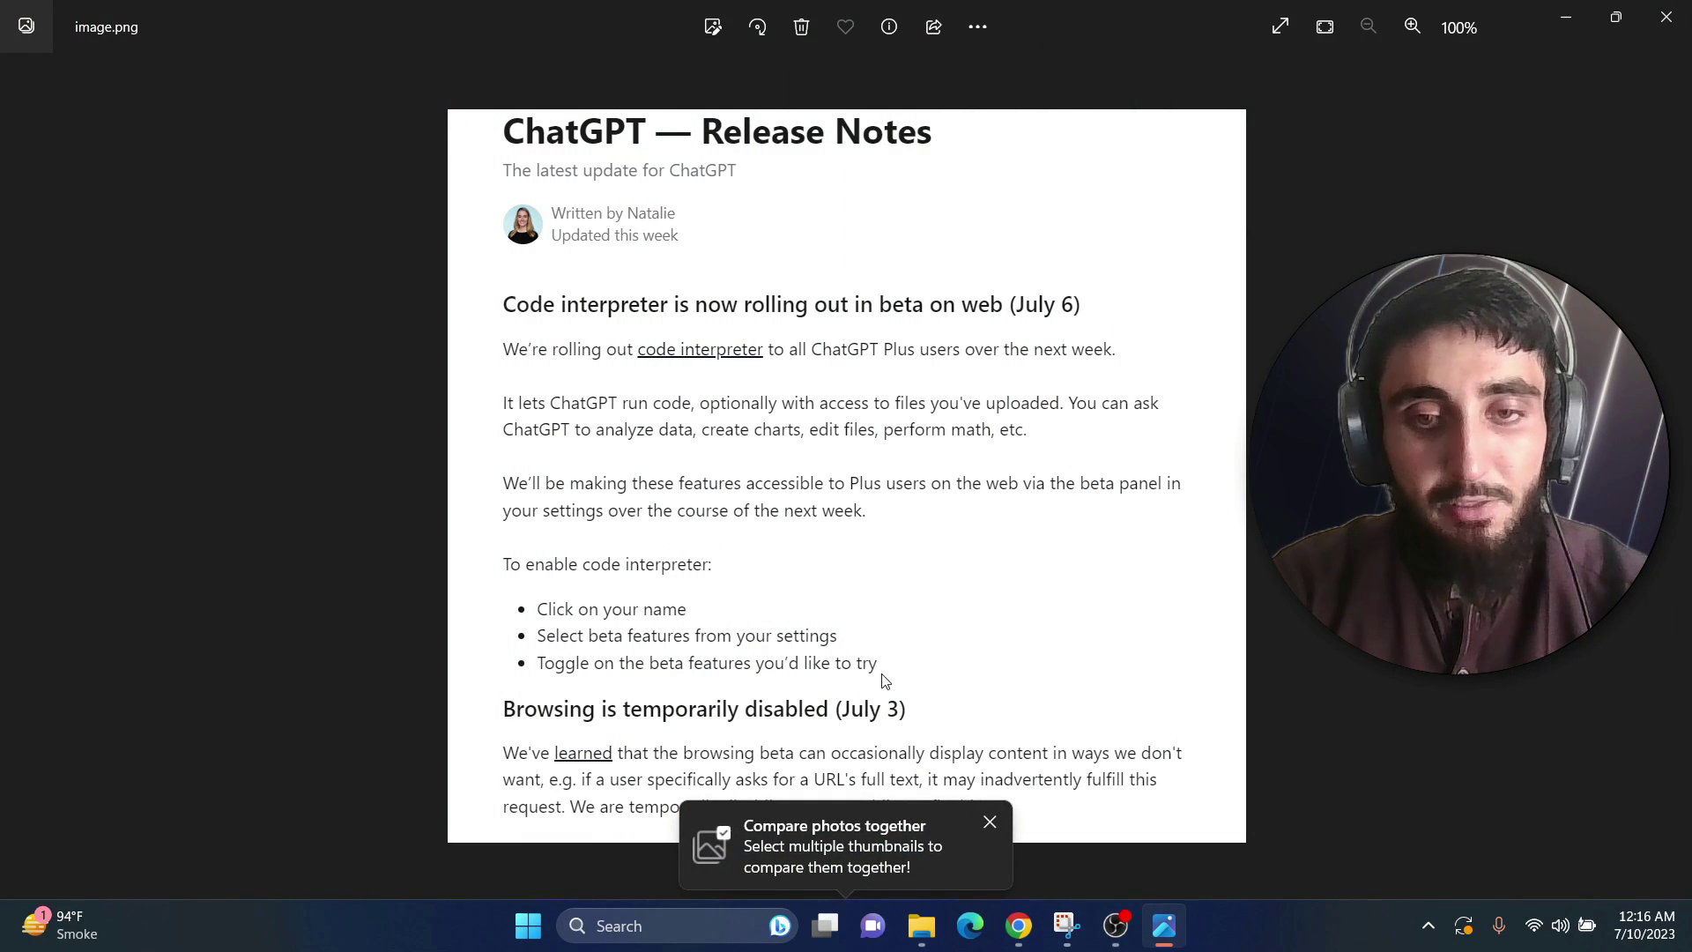
pyautogui.click(1019, 937)
# - Send 'hey, cayoun you tell me whats in the image?' with the image attached
pyautogui.click(784, 821)
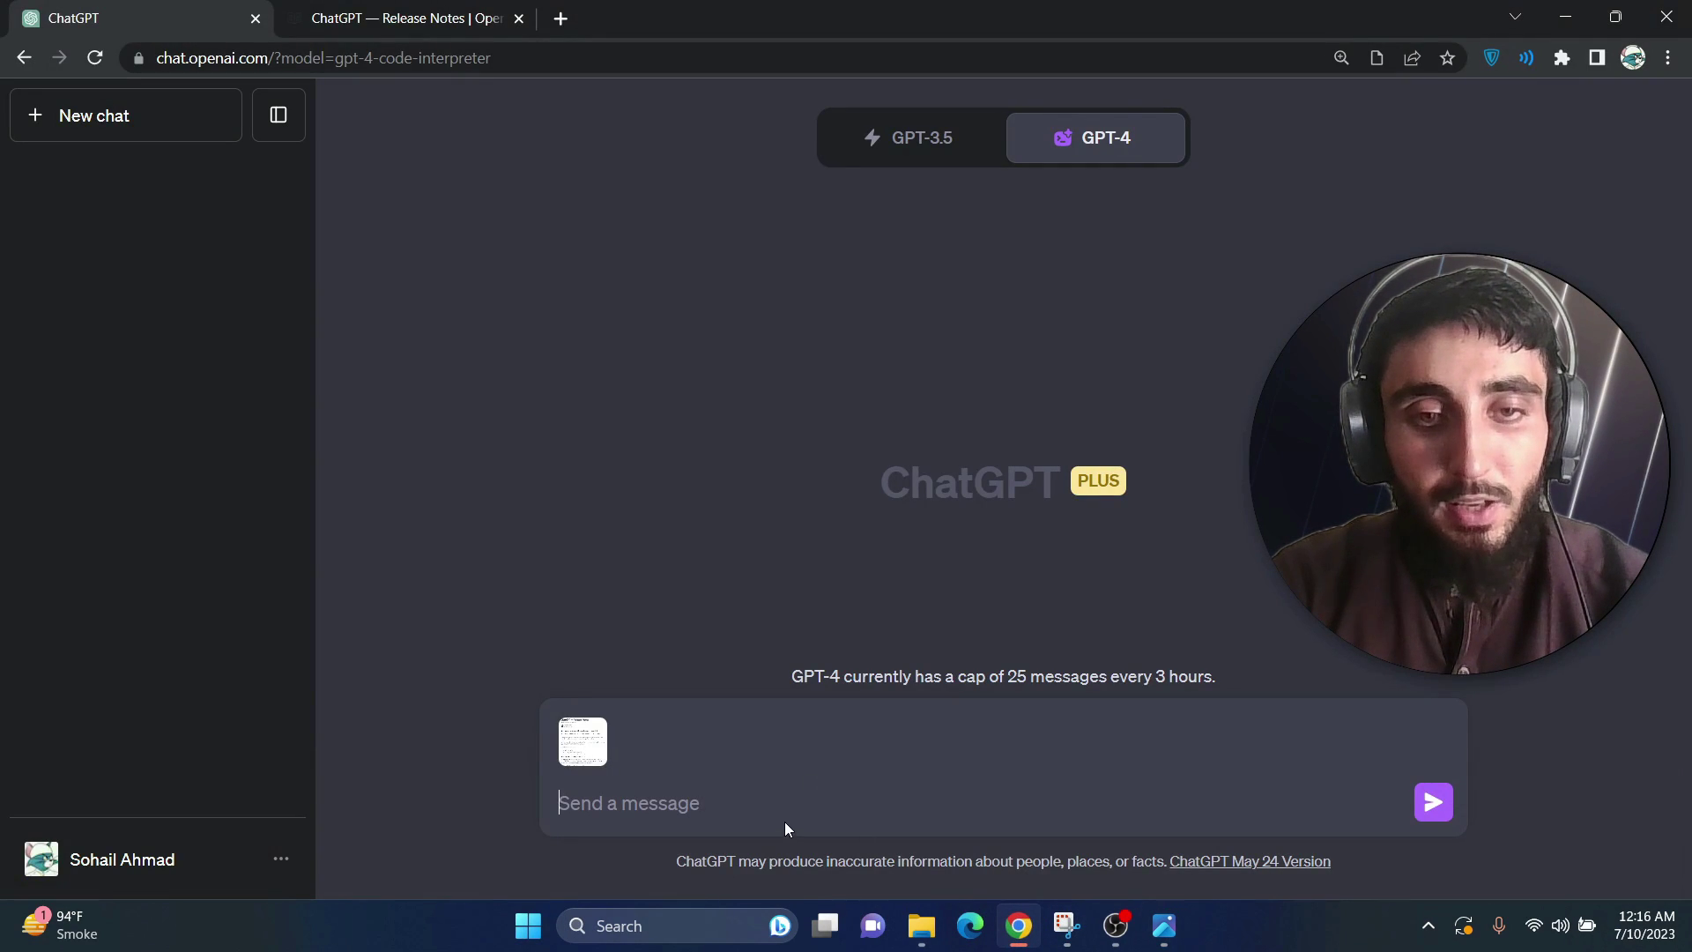
pyautogui.write('hey, ca')
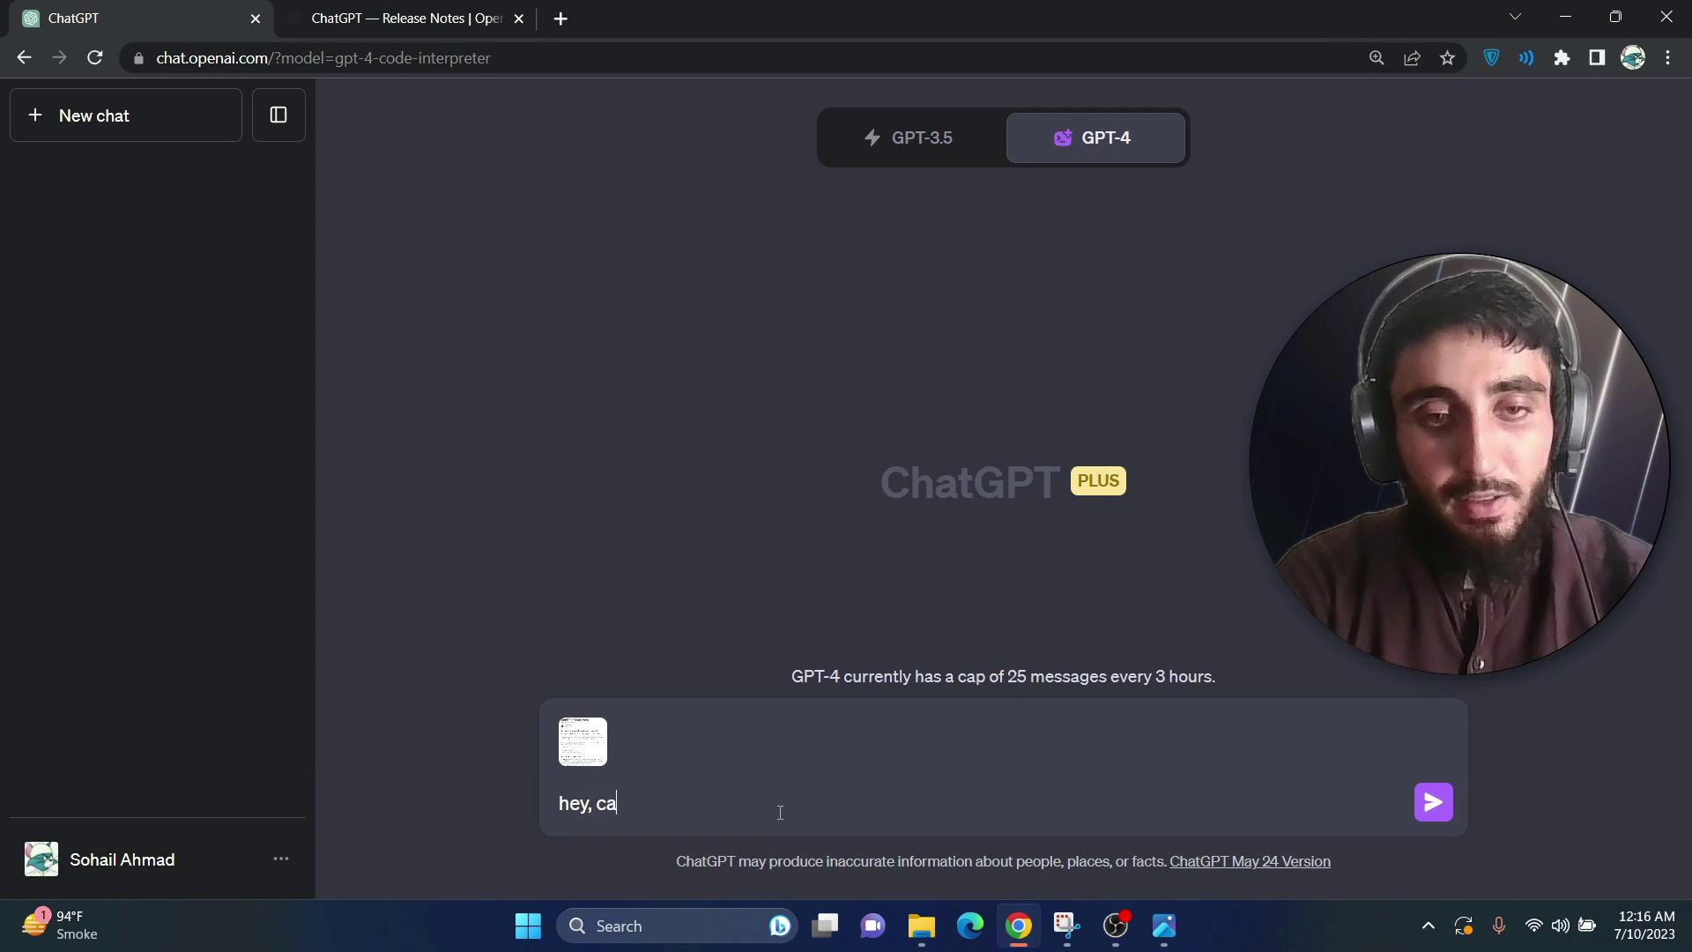
pyautogui.write('n you')
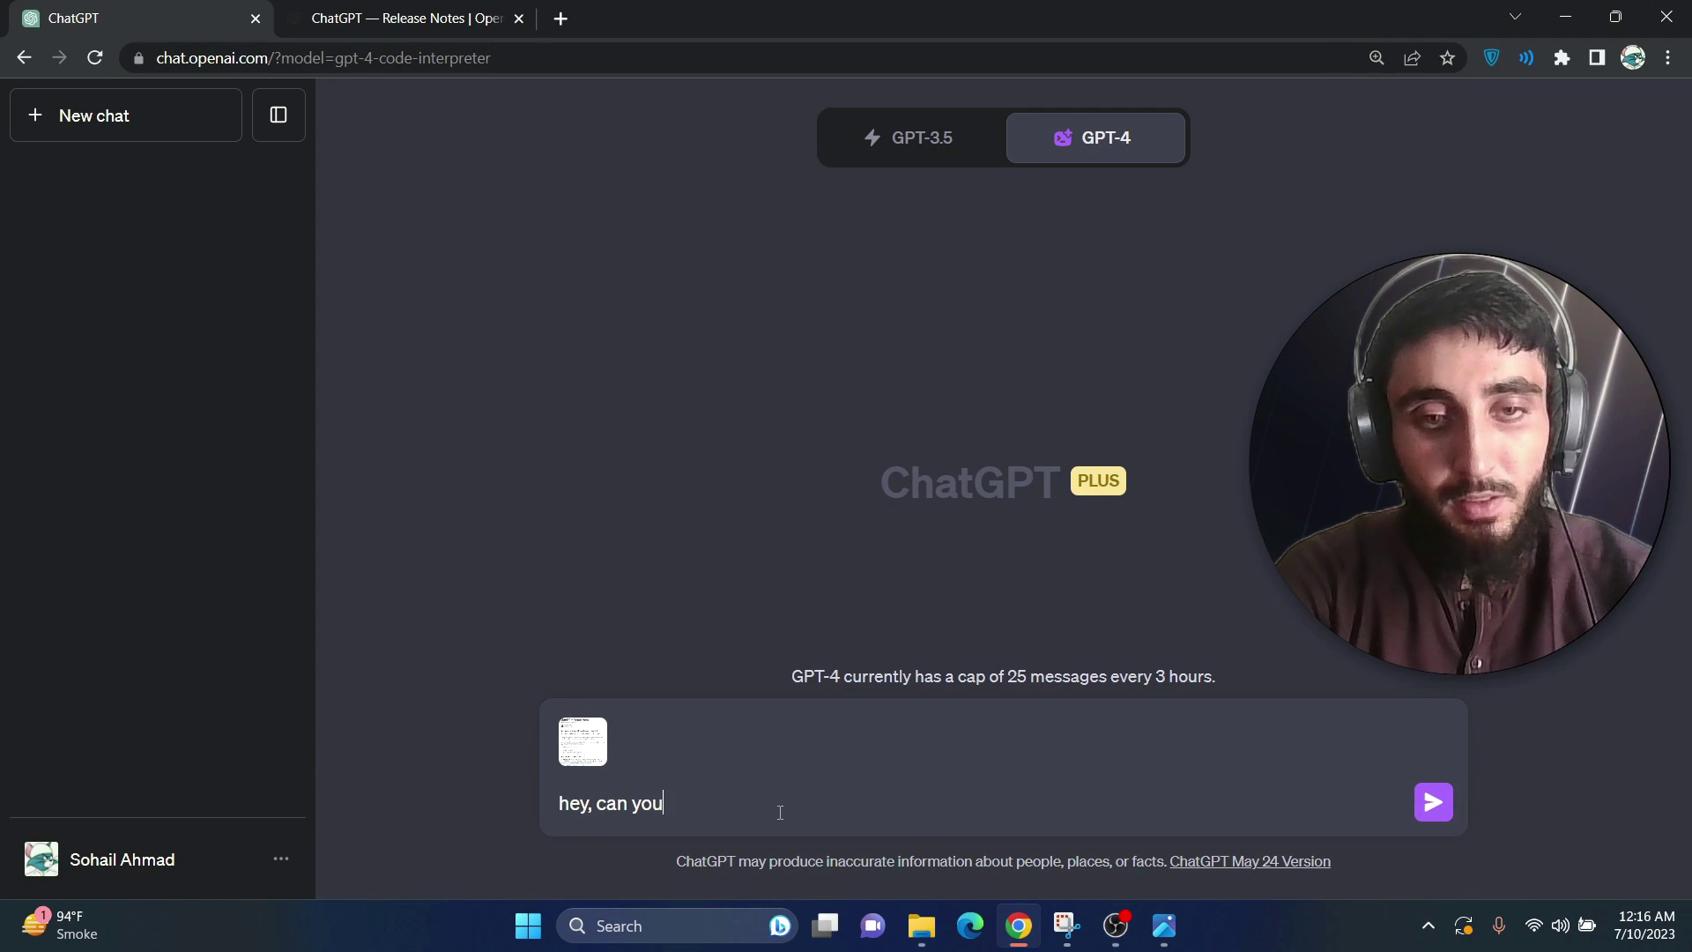
pyautogui.write('n you tell me whats')
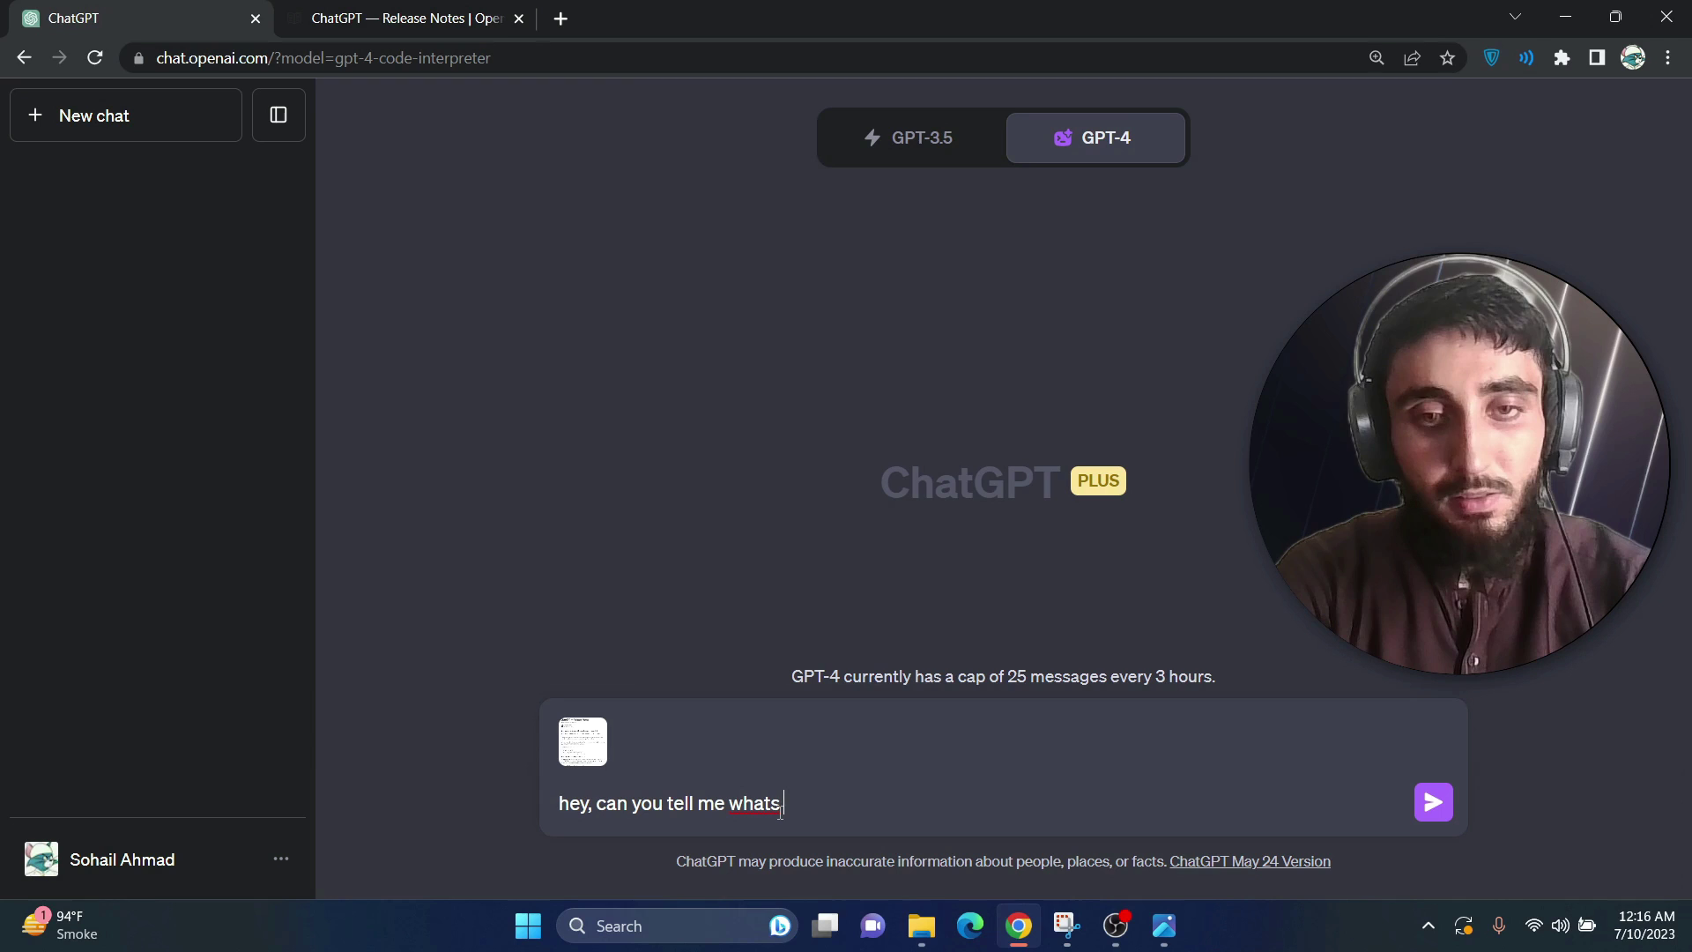
pyautogui.write(' in the image?')
pyautogui.press('Return')
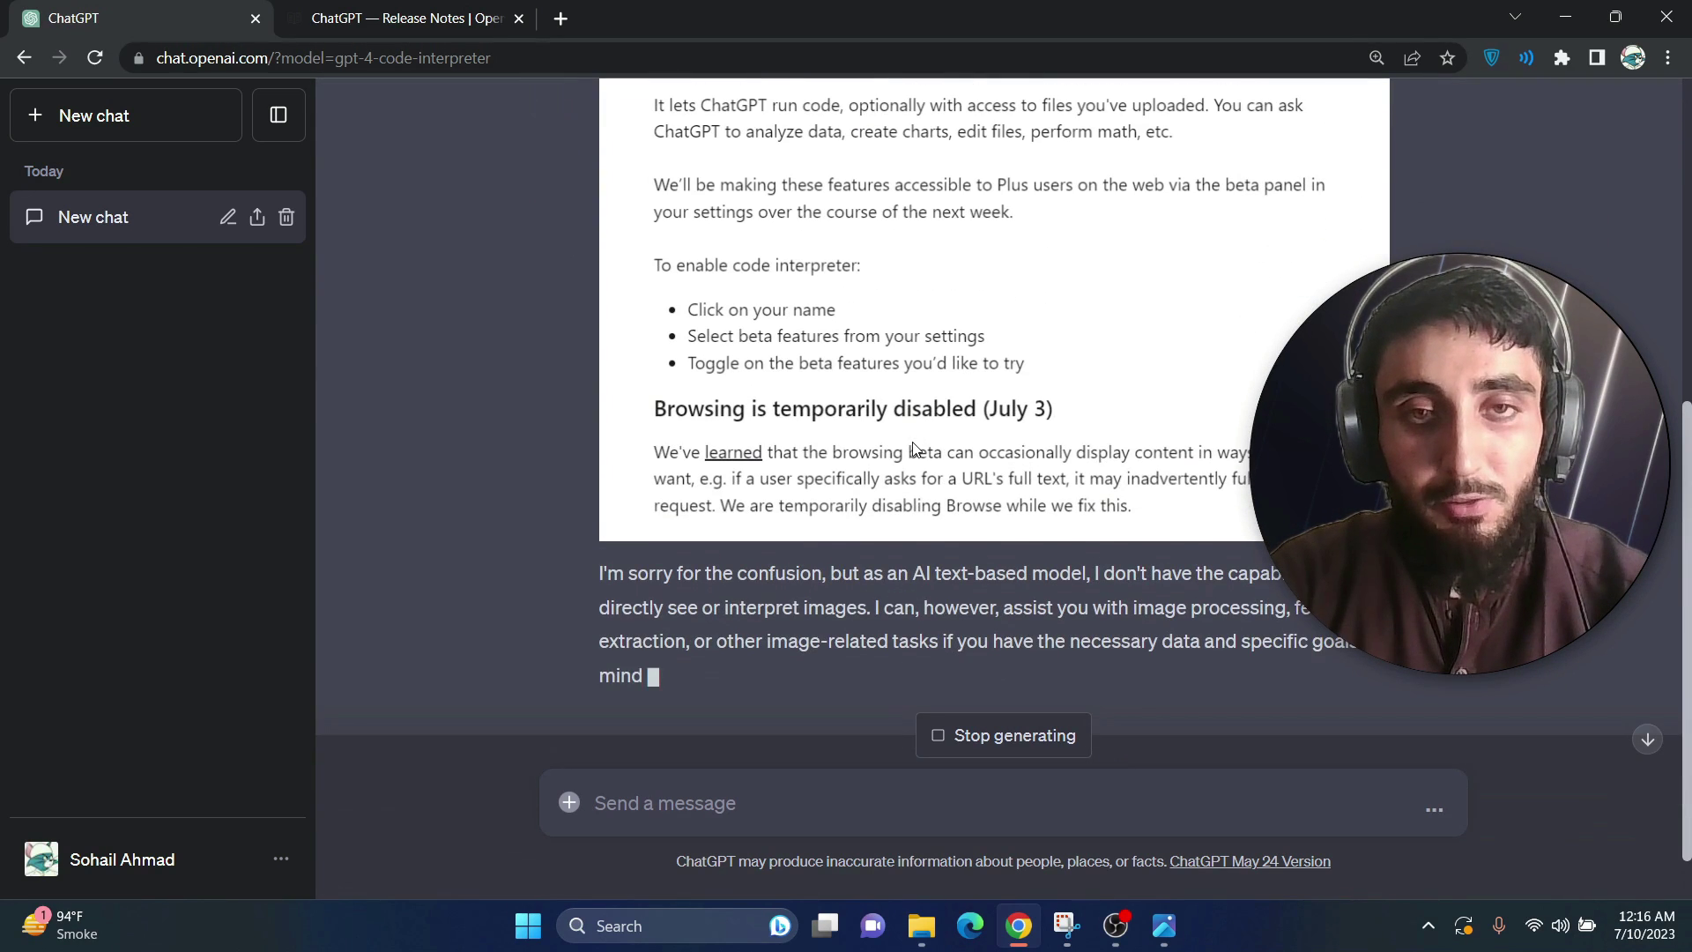
# - Read the reply saying ChatGPT can't directly interpret images
pyautogui.moveTo(605, 378); pyautogui.dragTo(1146, 608)
pyautogui.click(1157, 610)
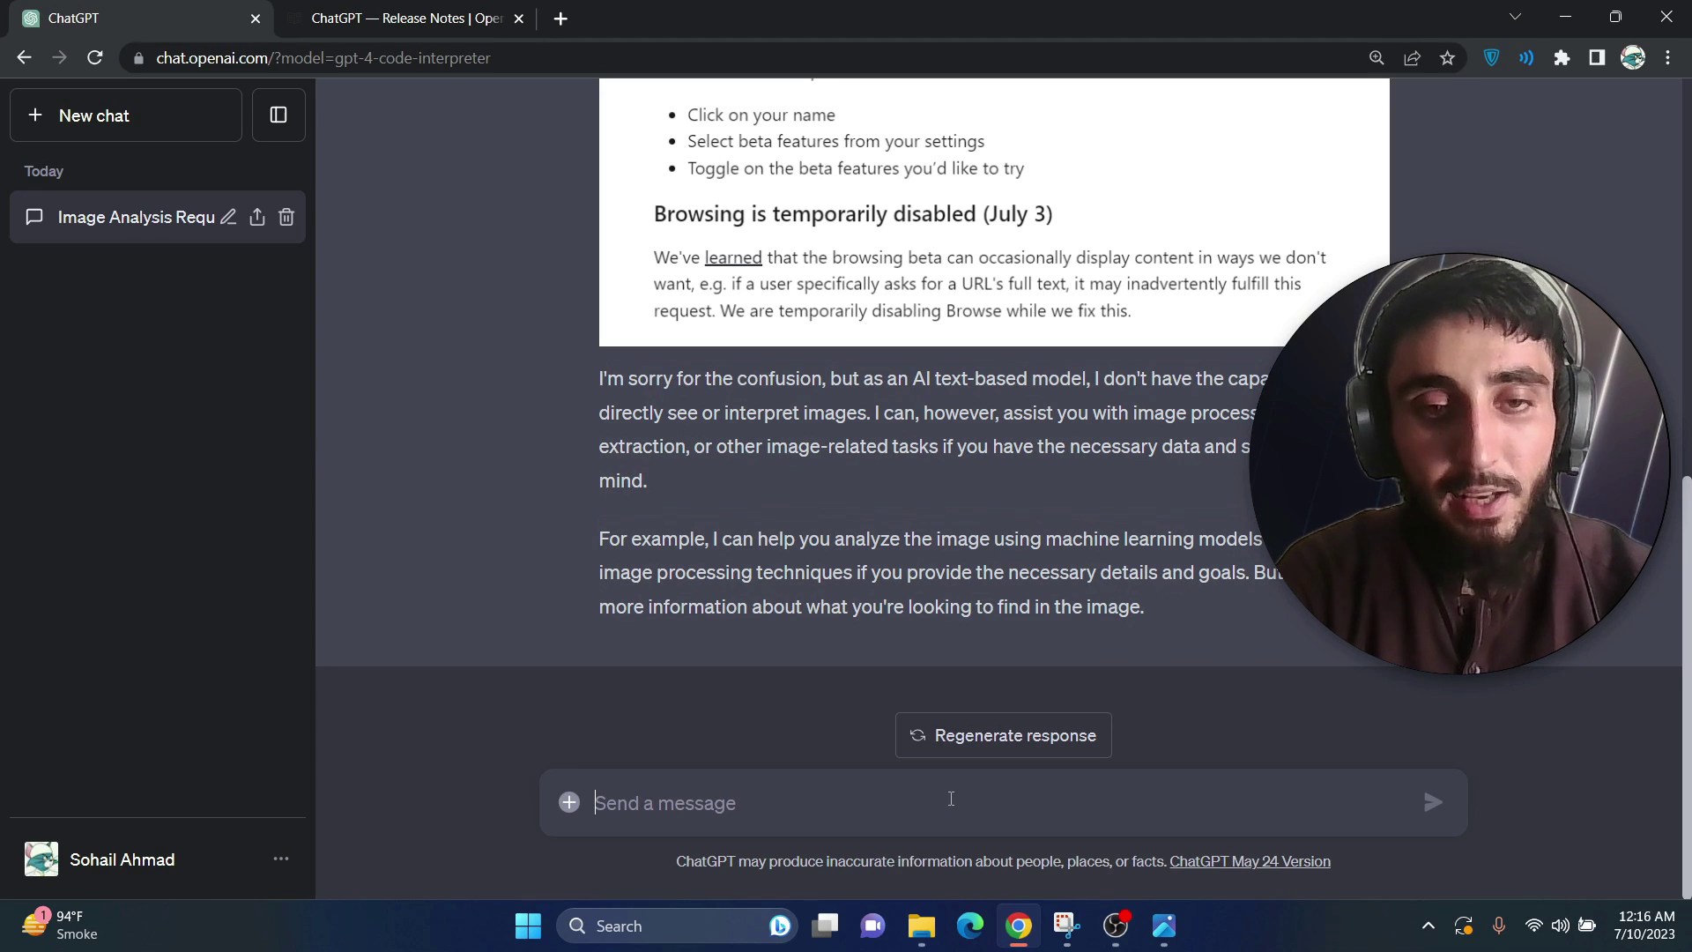
# - Send 'can you apply ocr and summarize it for me?' and review the sent request
pyautogui.write('can you apply oc')
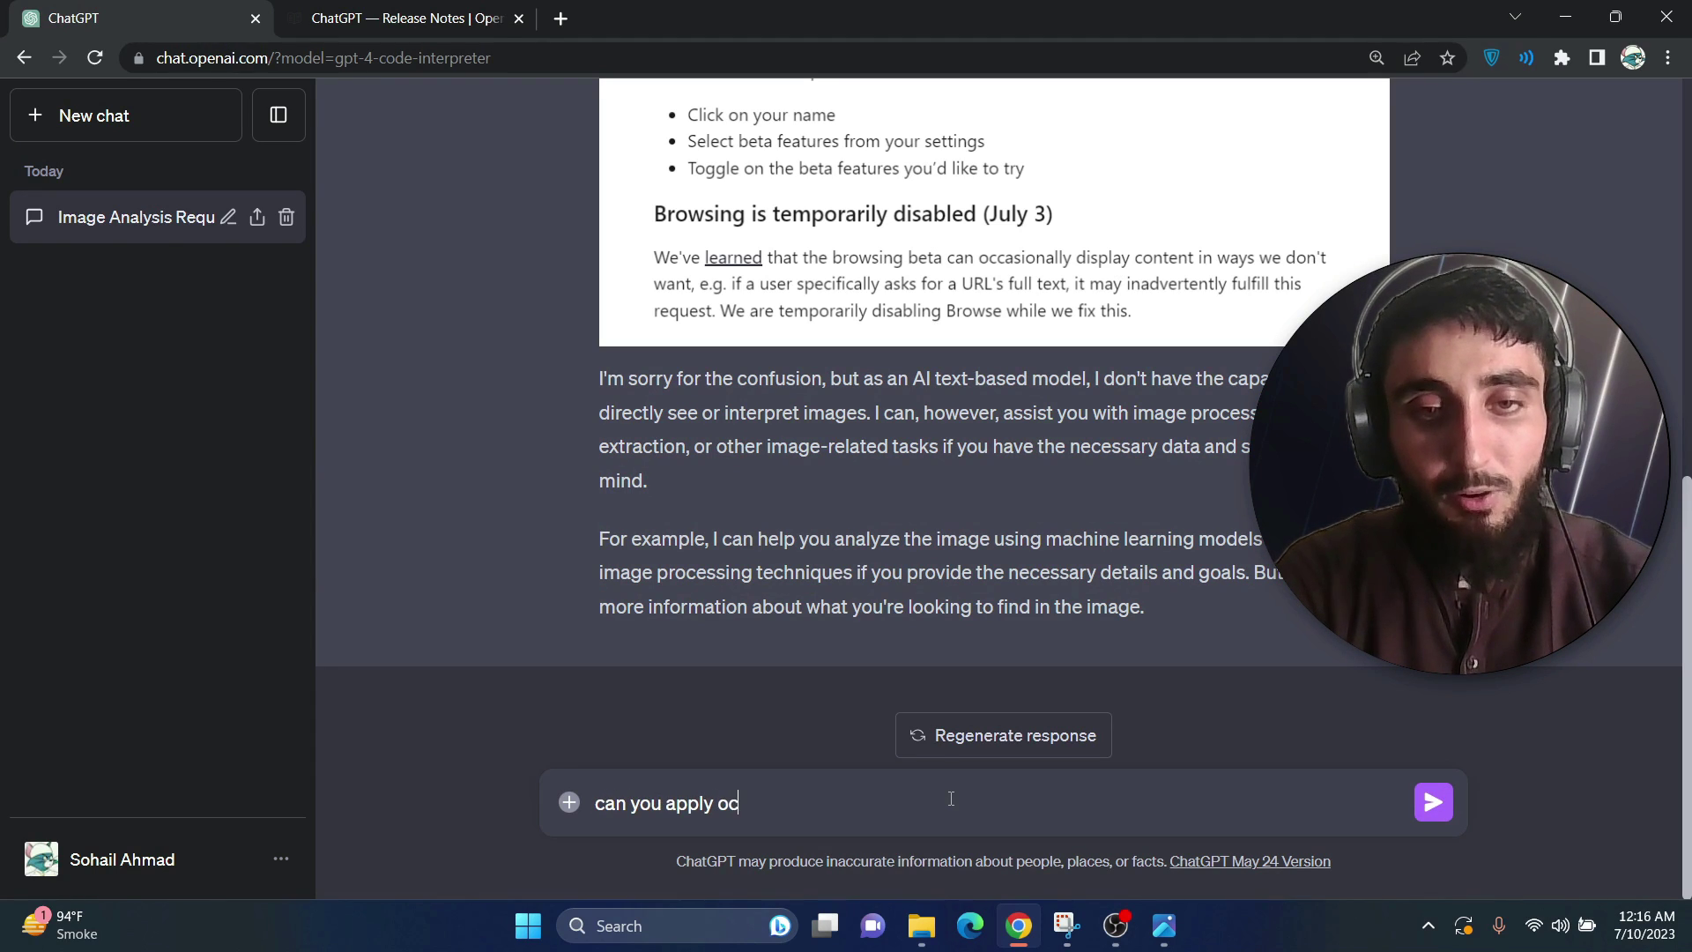
pyautogui.write('r and summarize i')
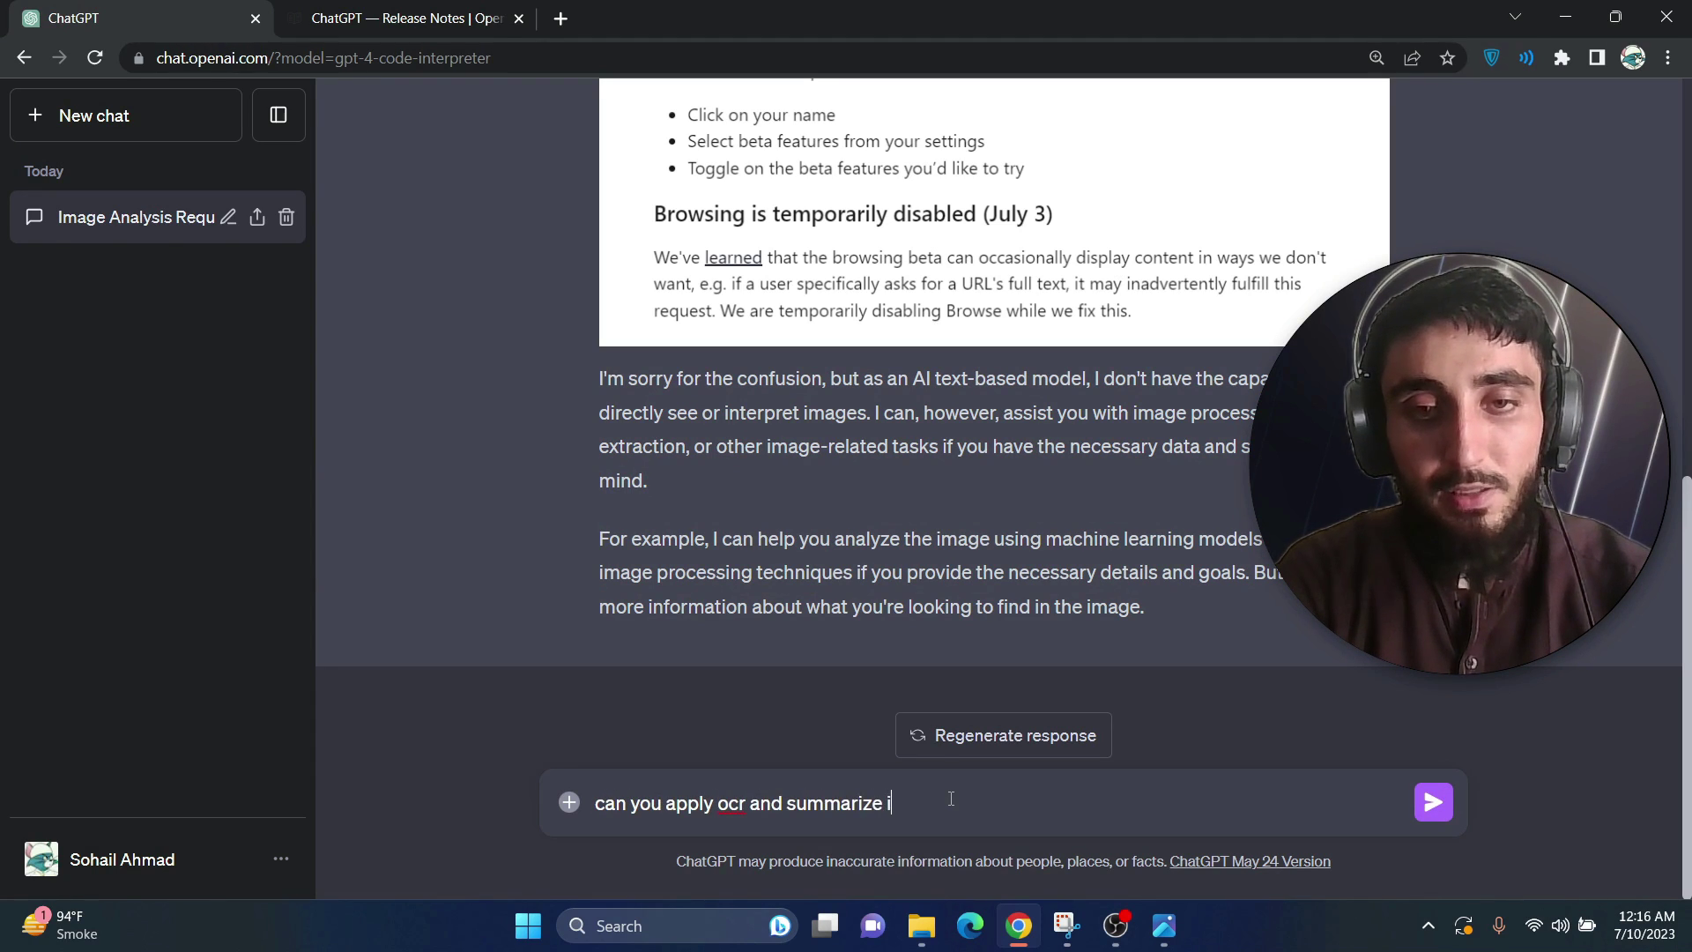
pyautogui.write('t for me?')
pyautogui.press('Return')
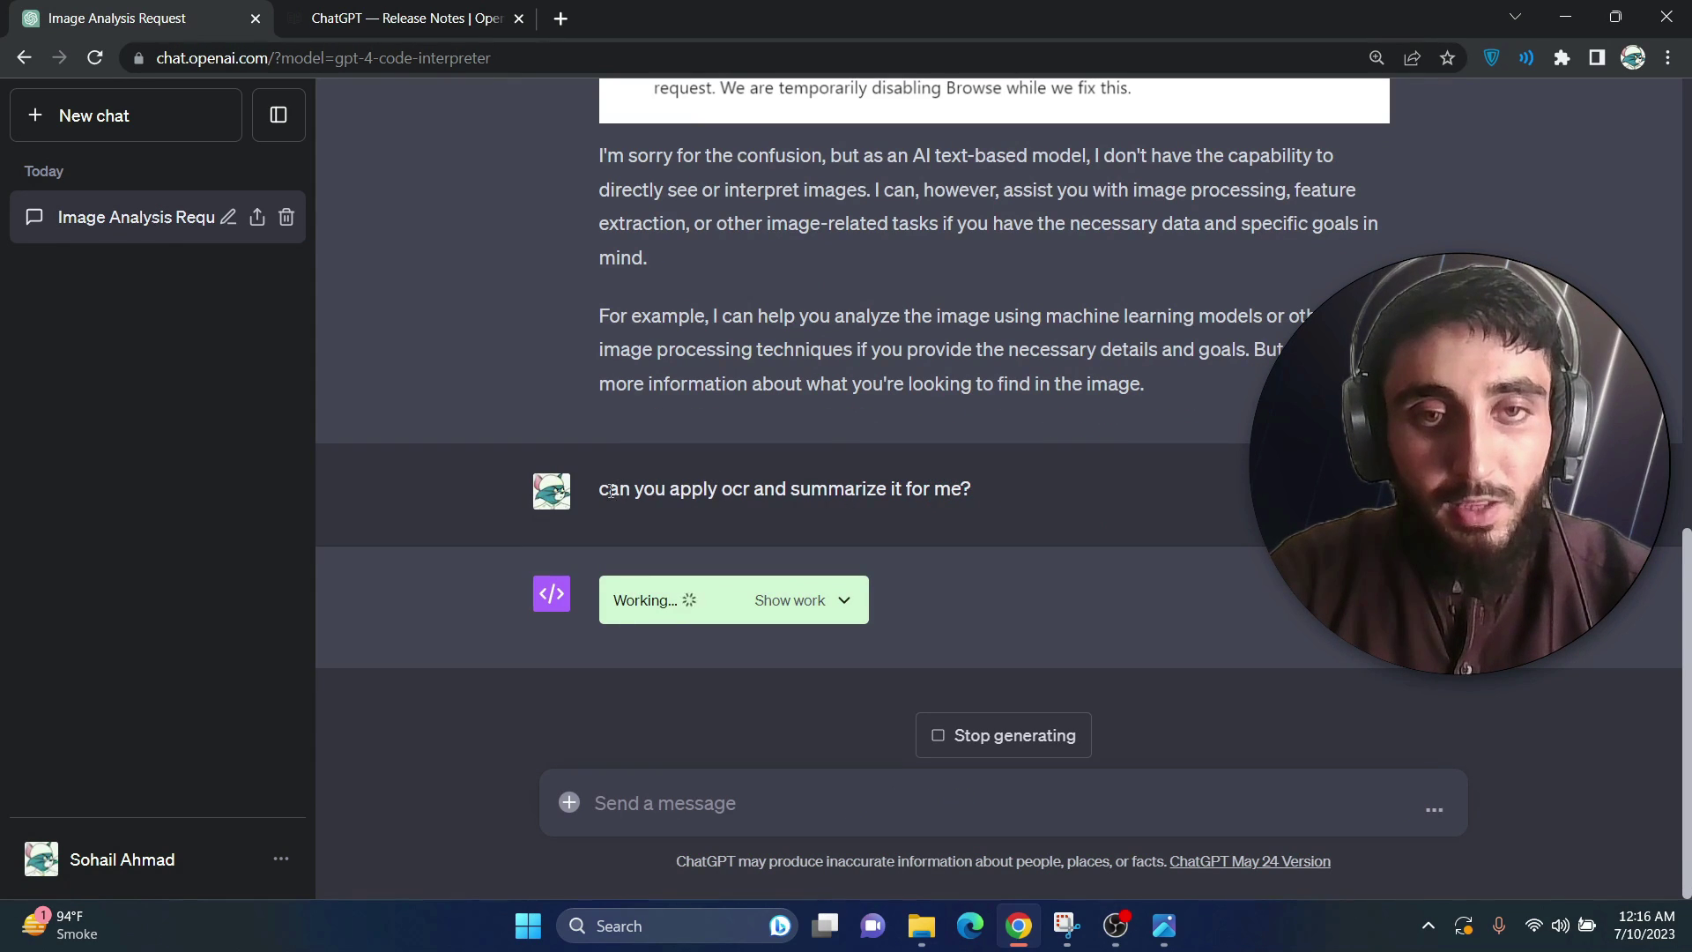
pyautogui.moveTo(609, 490); pyautogui.dragTo(969, 486)
pyautogui.click(1011, 487)
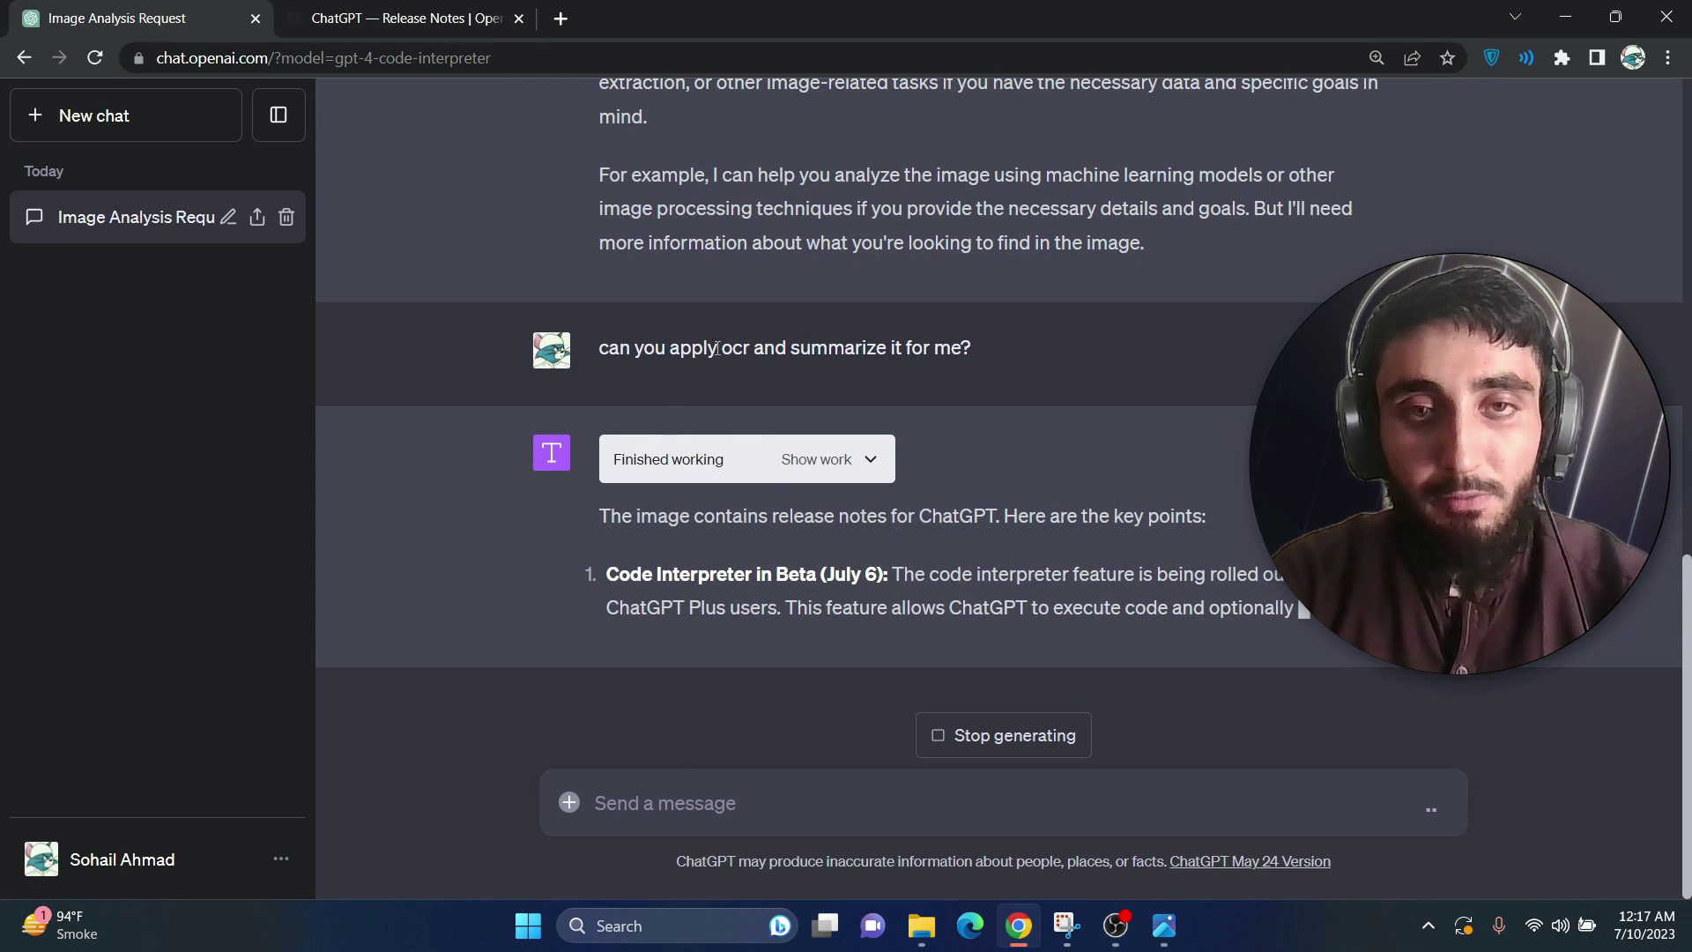
pyautogui.moveTo(955, 315); pyautogui.dragTo(596, 275)
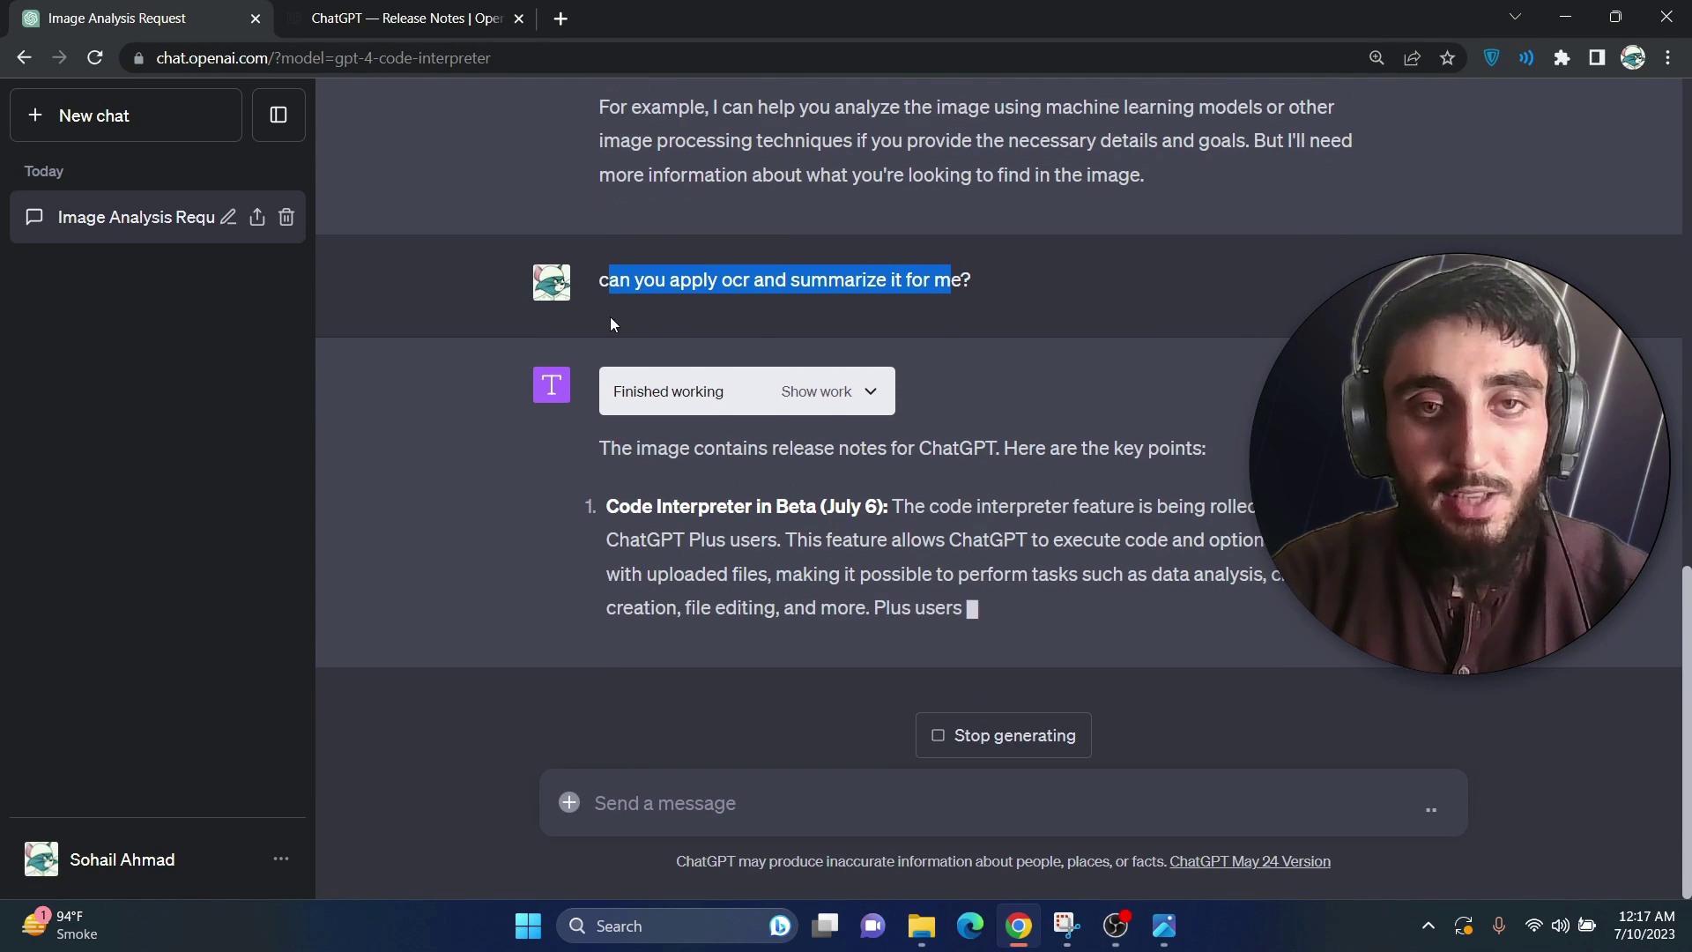
pyautogui.click(969, 407)
pyautogui.scroll(1, 1022, 411)
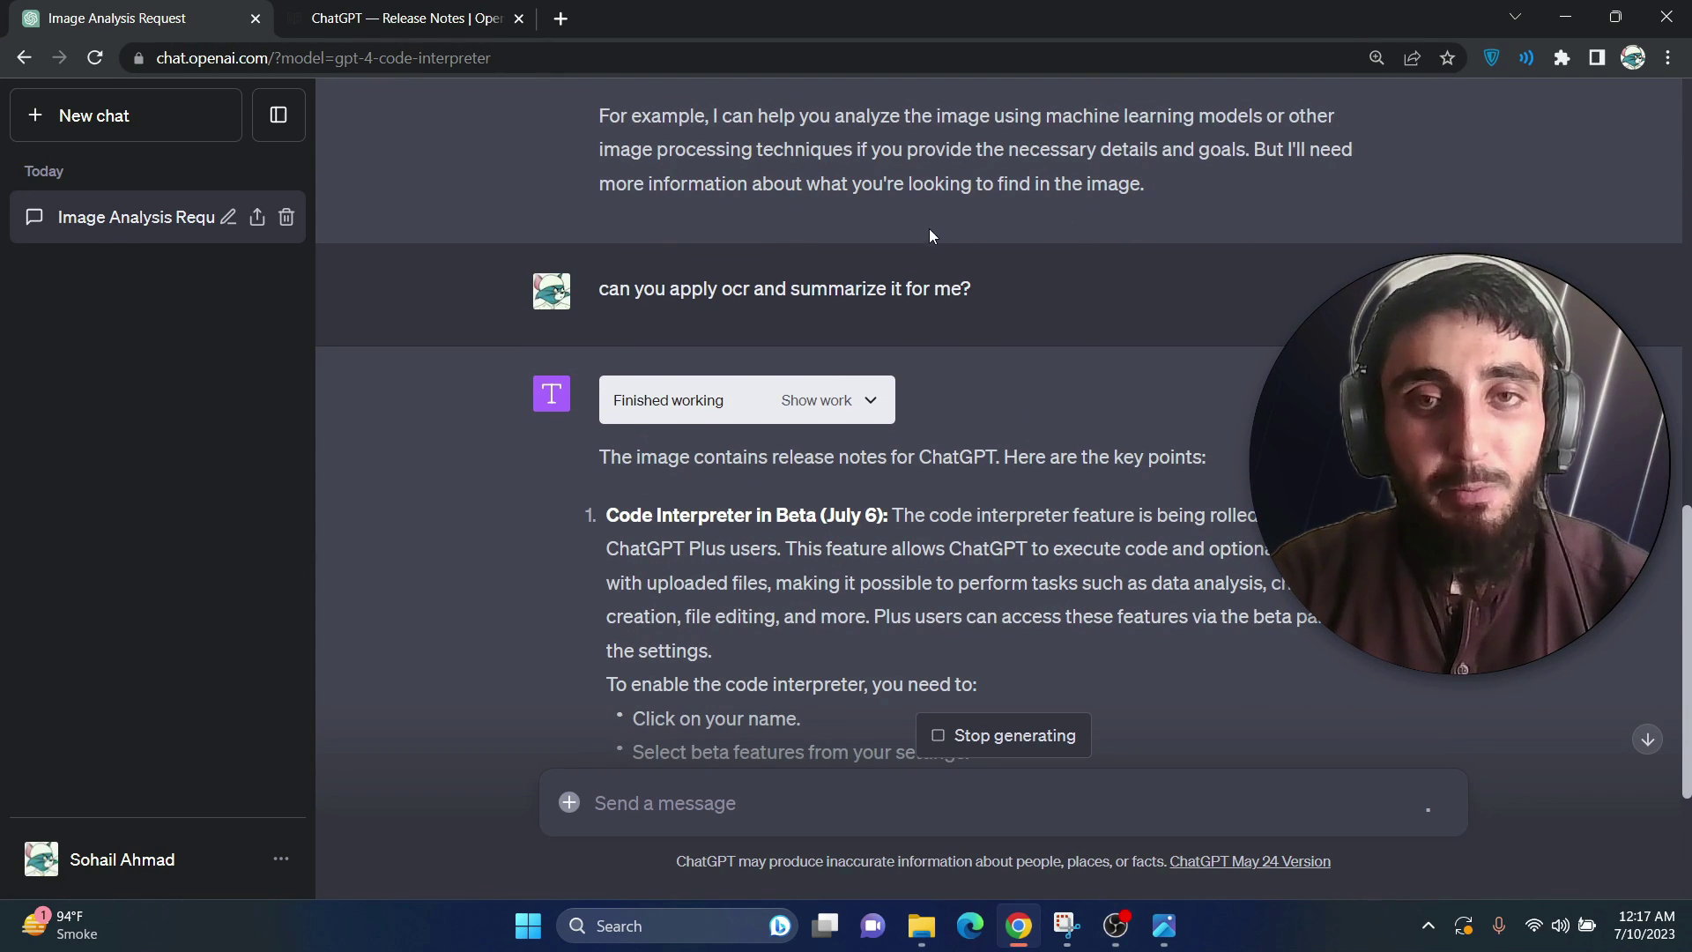
pyautogui.moveTo(951, 288); pyautogui.dragTo(616, 291)
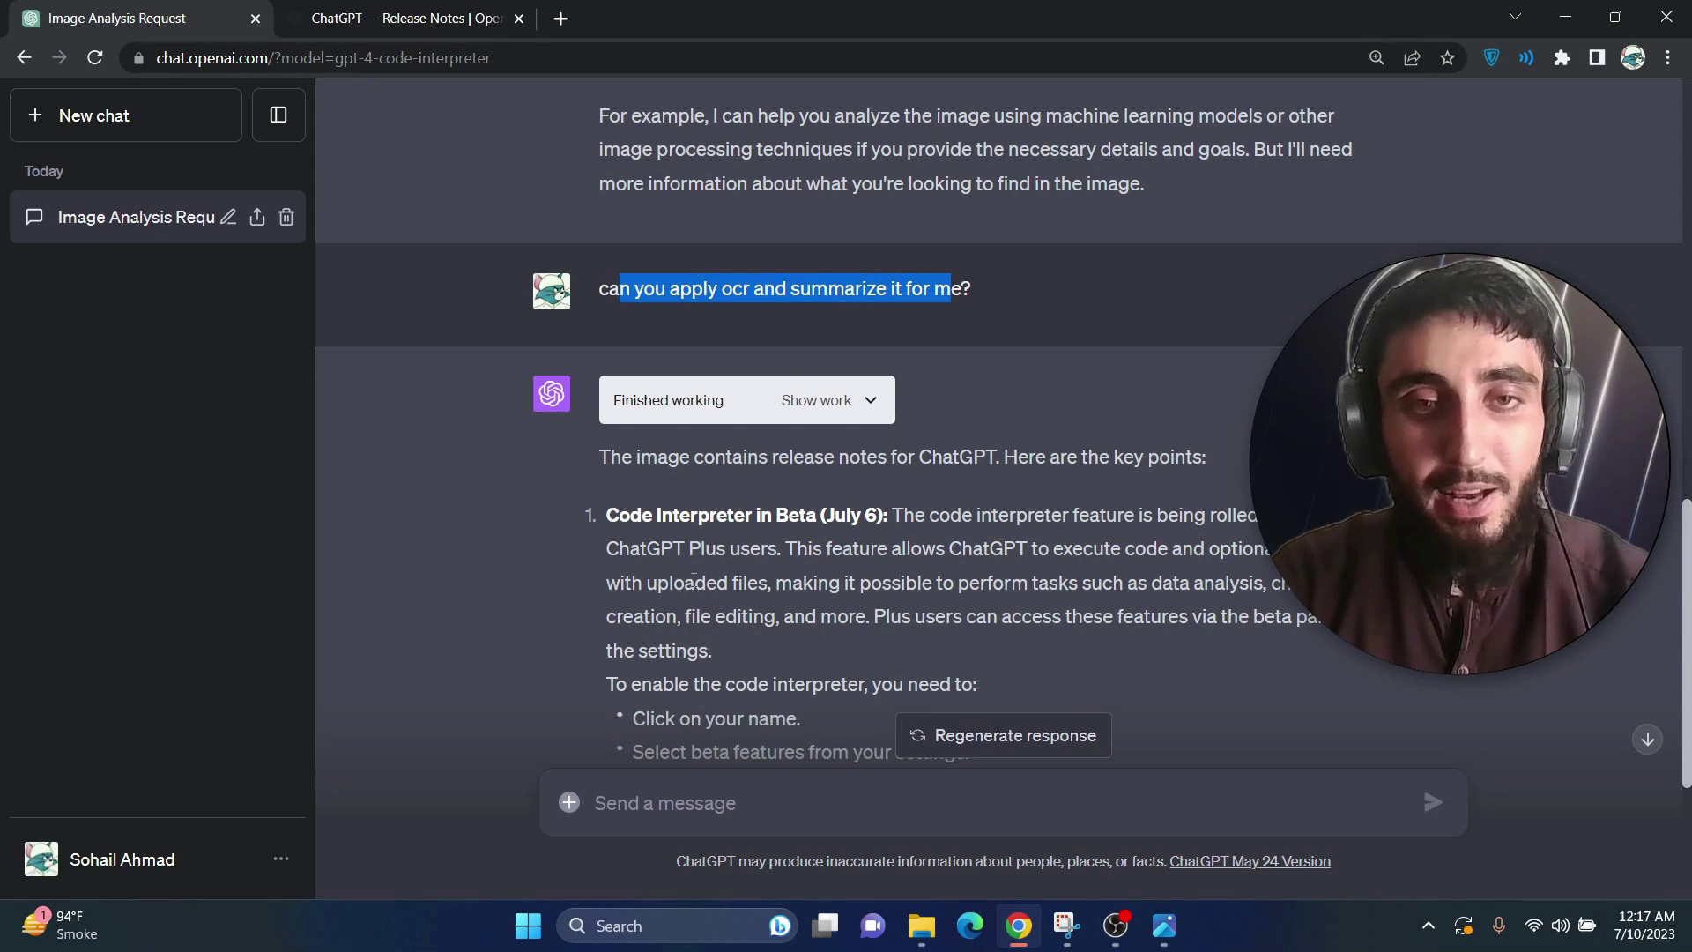
pyautogui.scroll(-2, 767, 150)
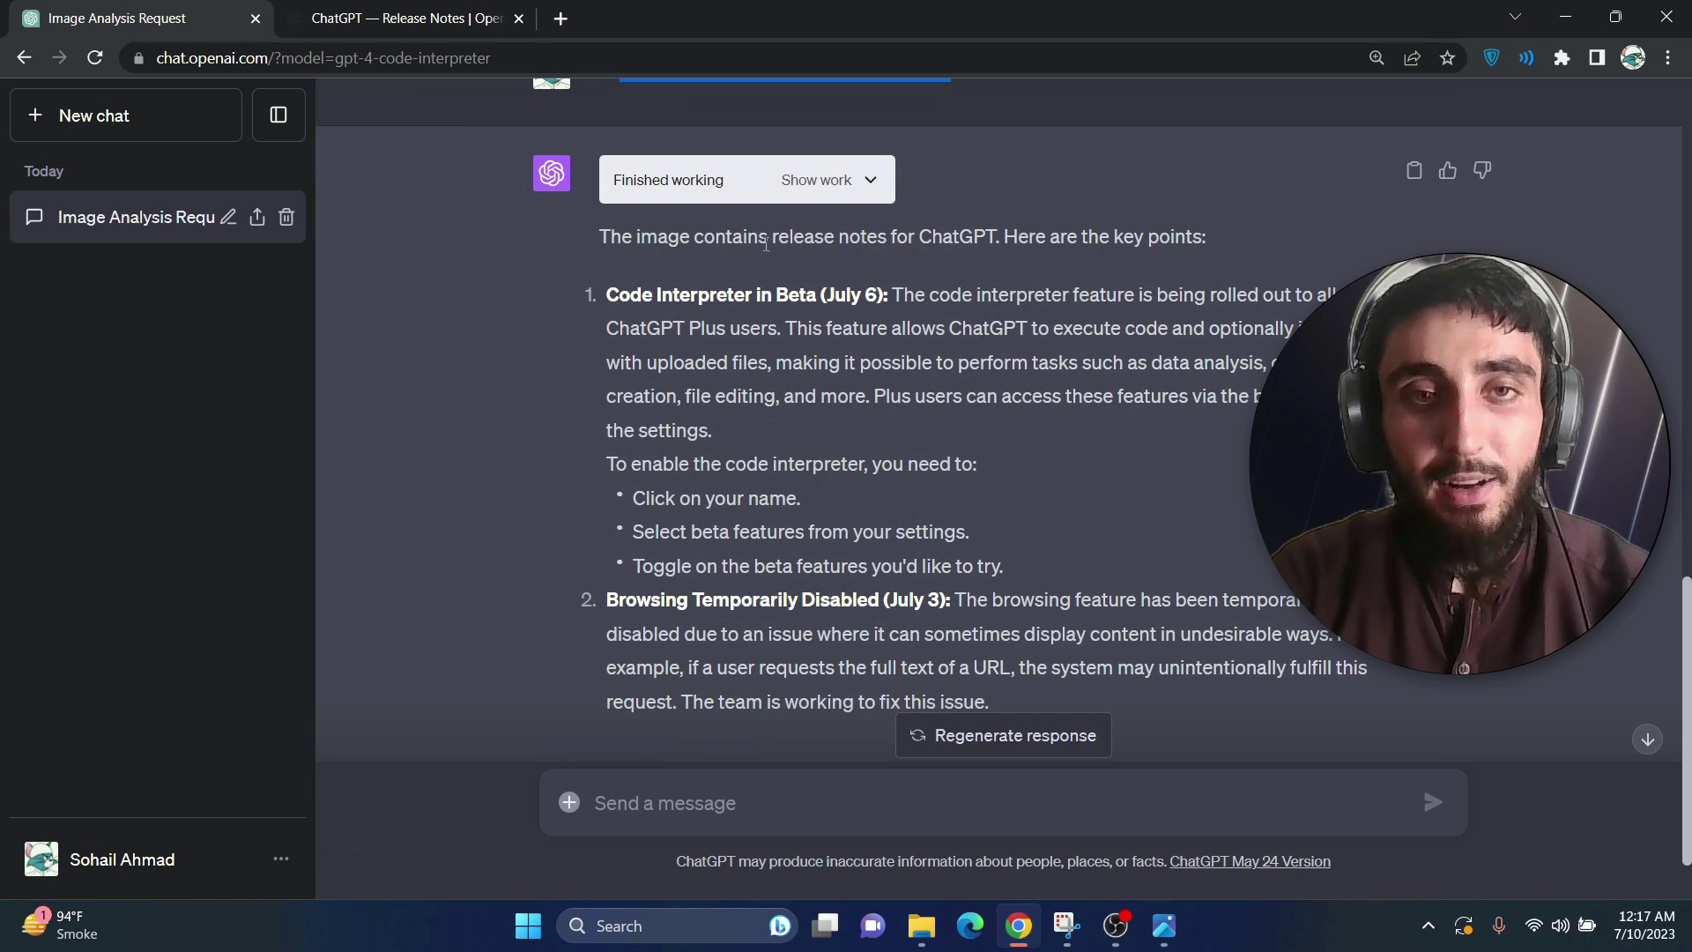
# - Review the Code Interpreter summary point and compare it with the original release-notes screenshot
pyautogui.moveTo(605, 294); pyautogui.dragTo(943, 328)
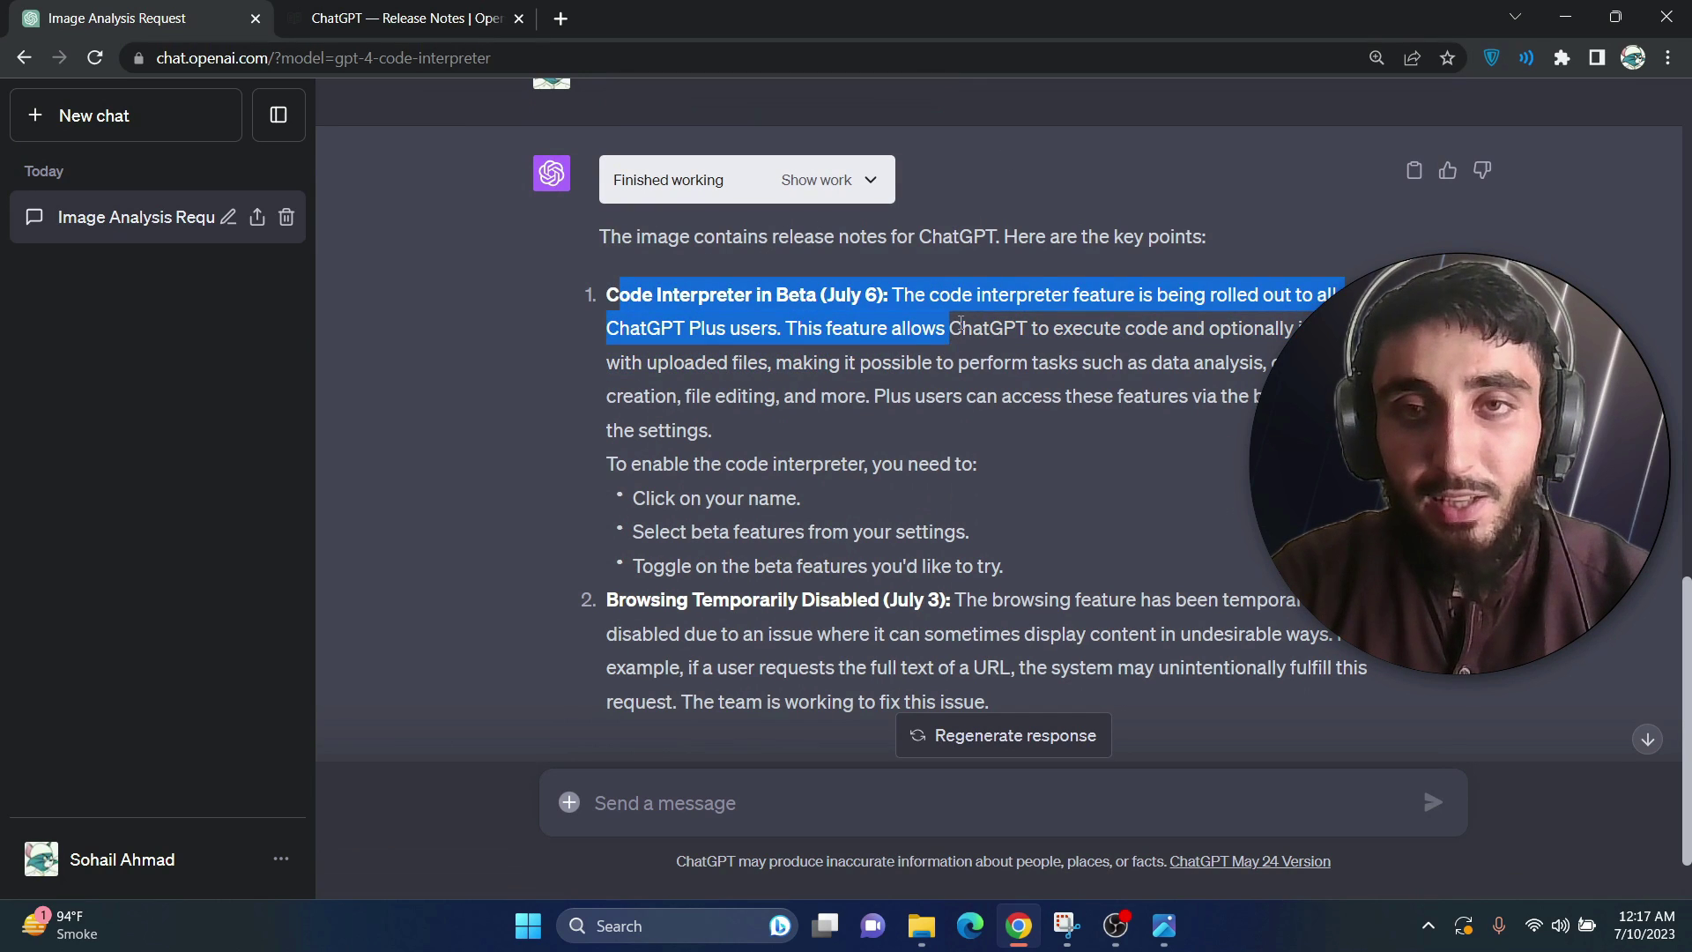
pyautogui.click(1043, 314)
pyautogui.moveTo(1050, 296); pyautogui.dragTo(741, 460)
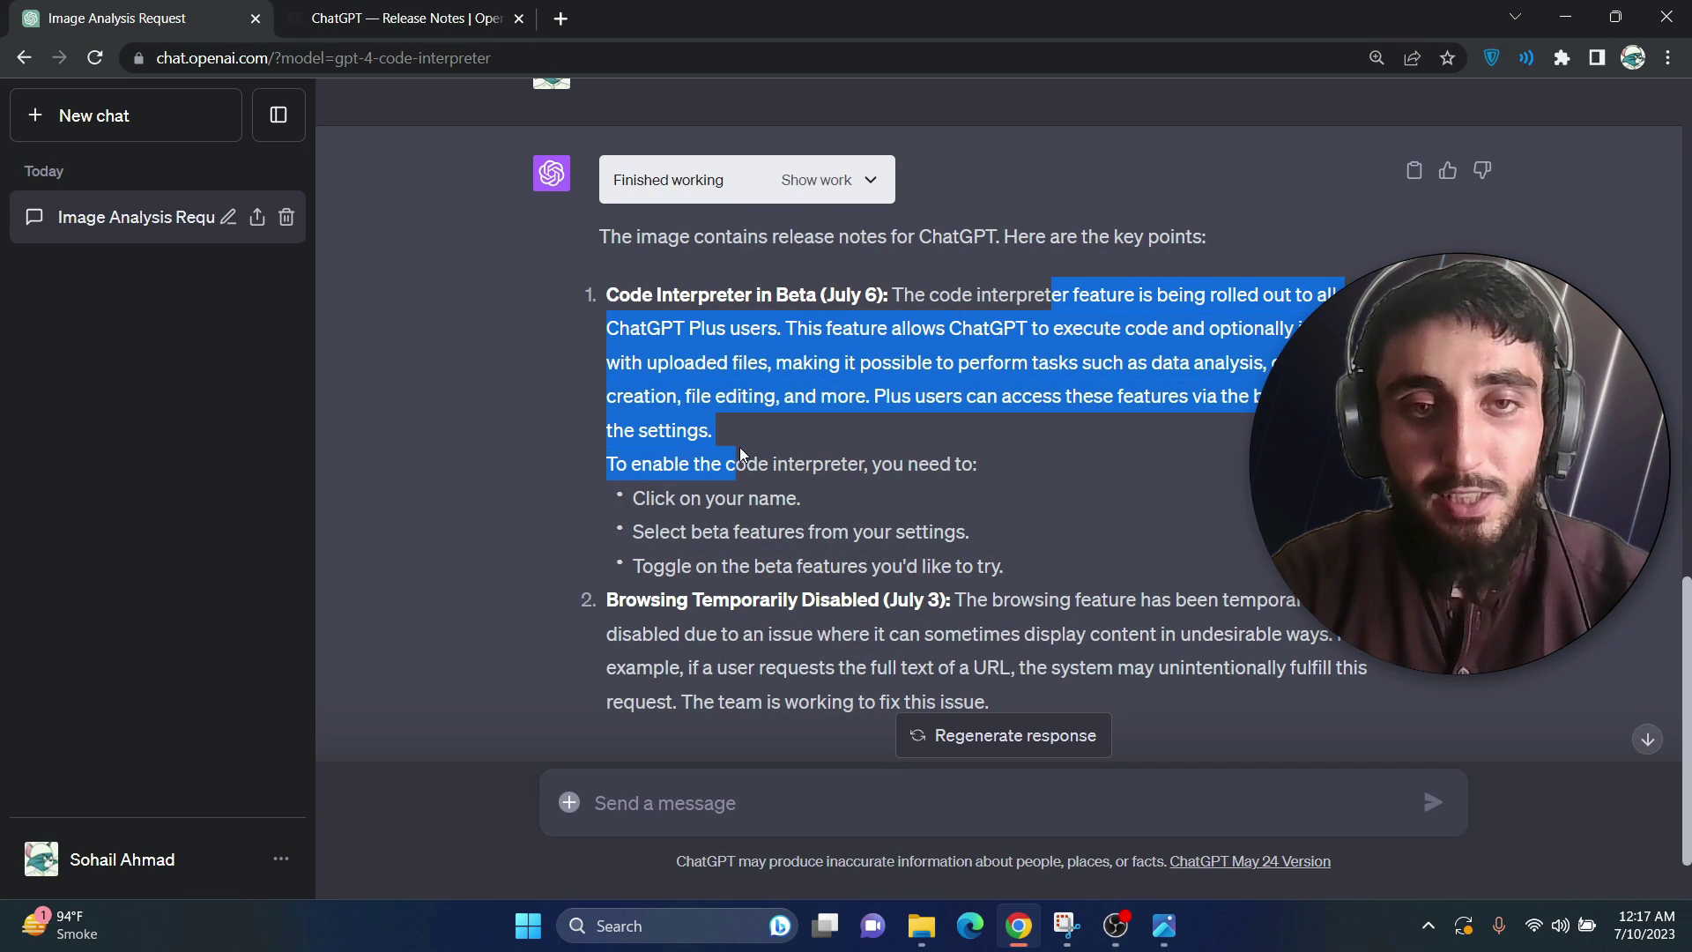
pyautogui.scroll(-1, 741, 460)
pyautogui.click(681, 258)
pyautogui.moveTo(616, 196); pyautogui.dragTo(688, 234)
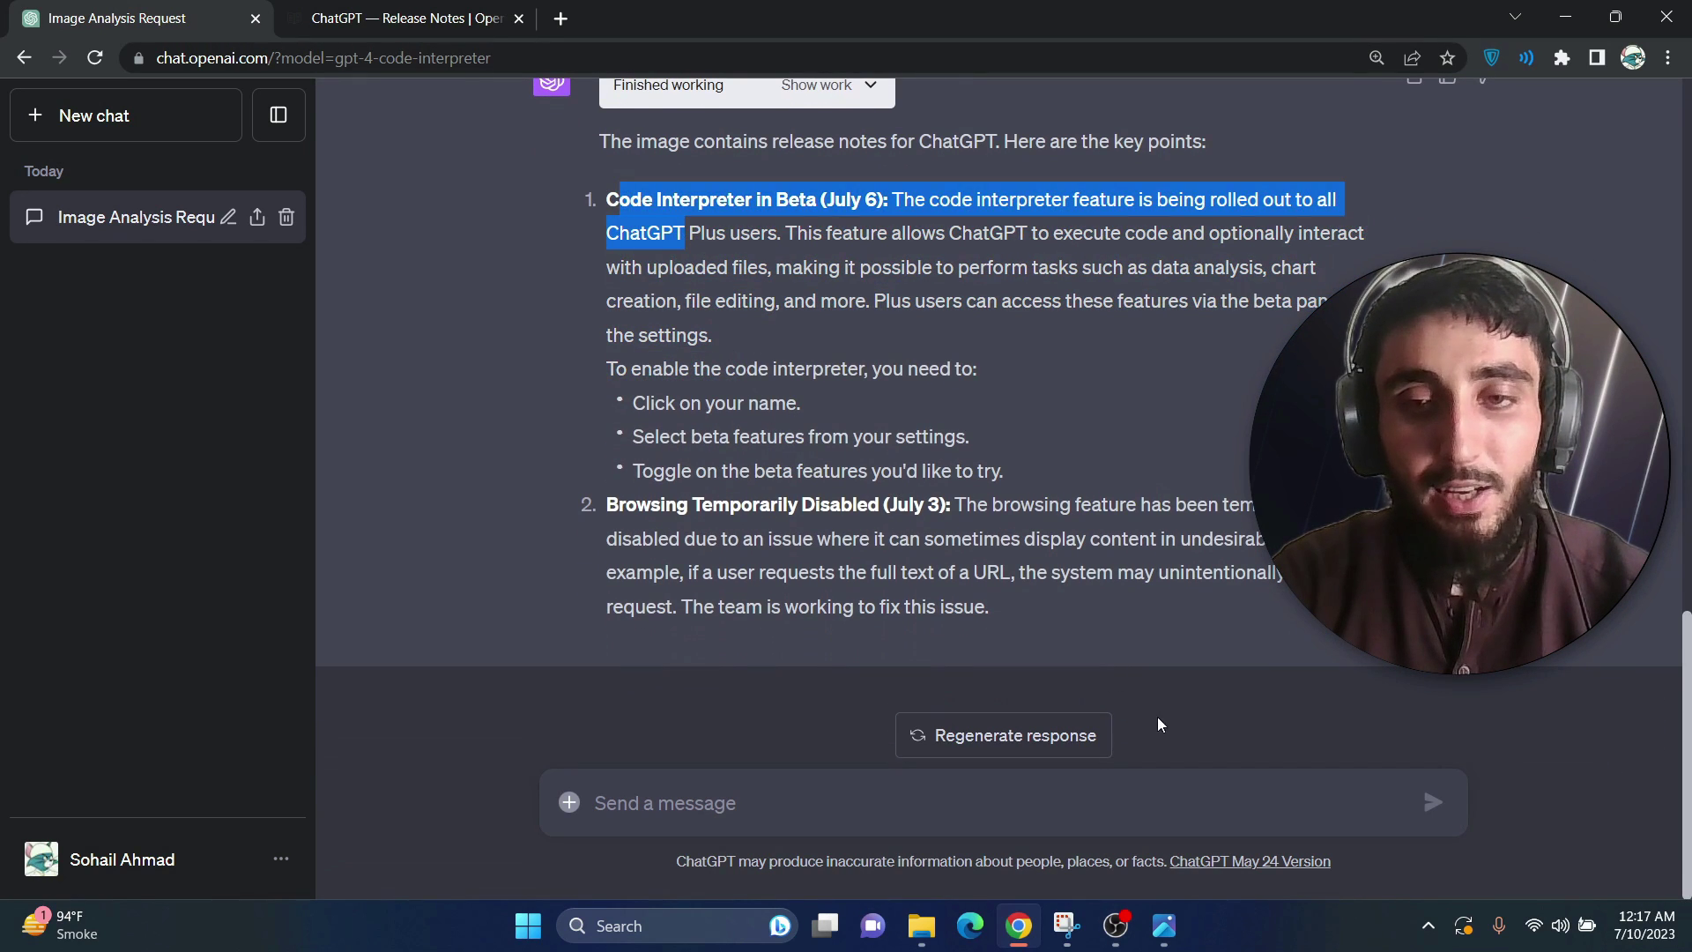
pyautogui.click(1164, 925)
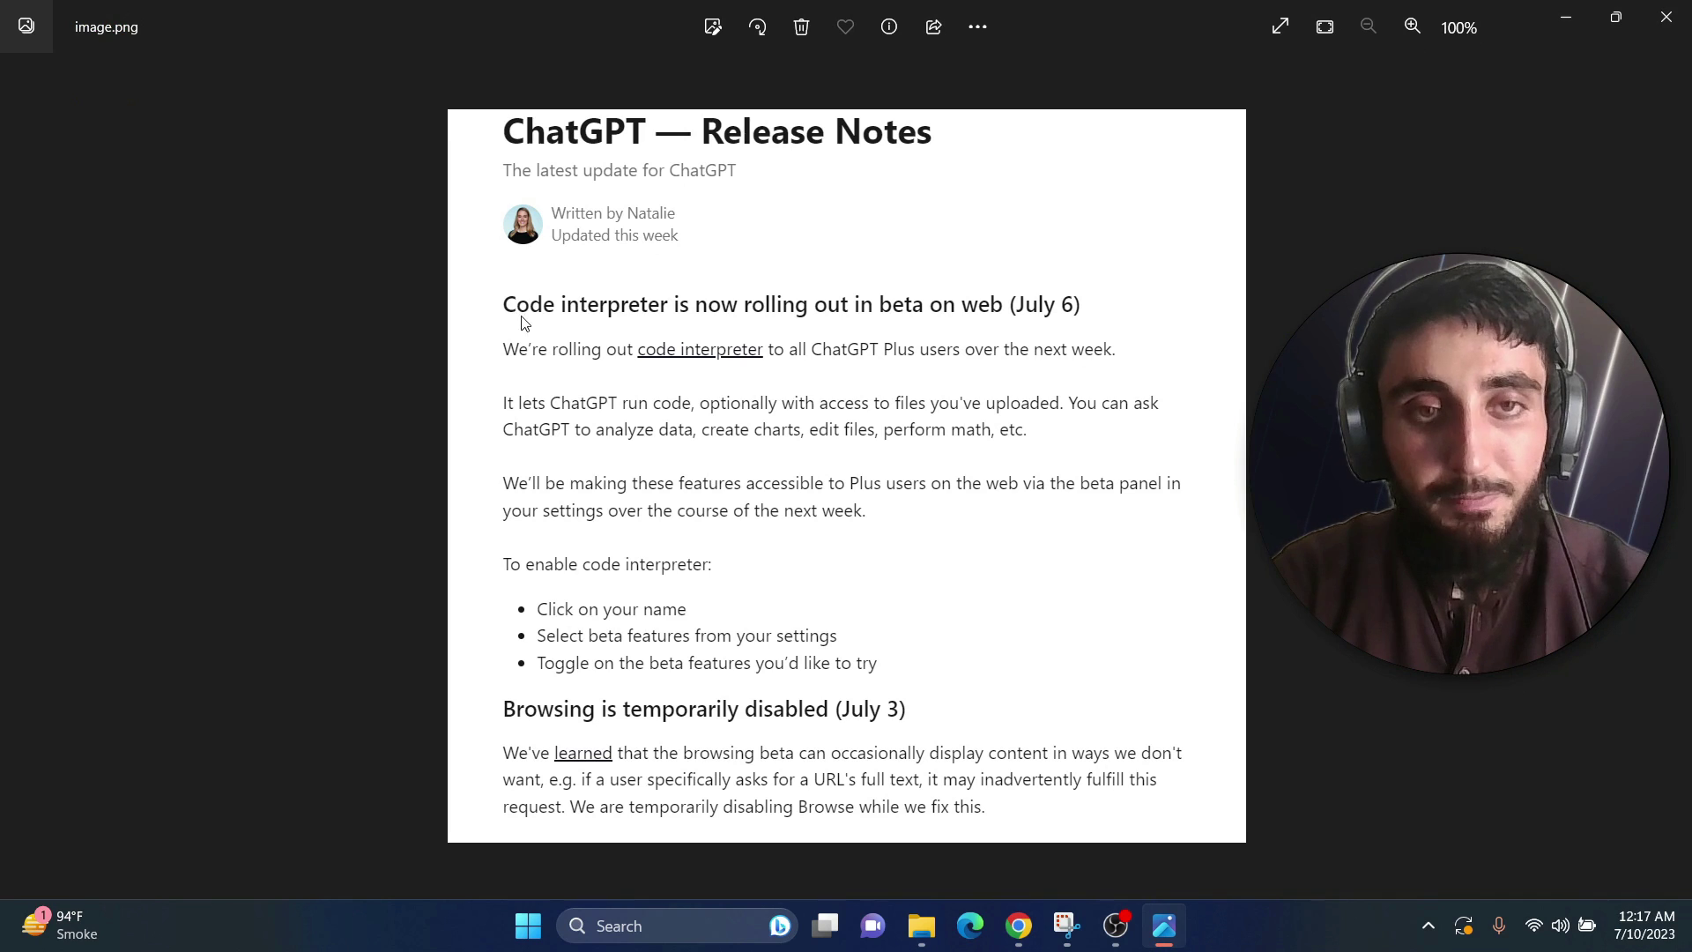
pyautogui.click(1018, 925)
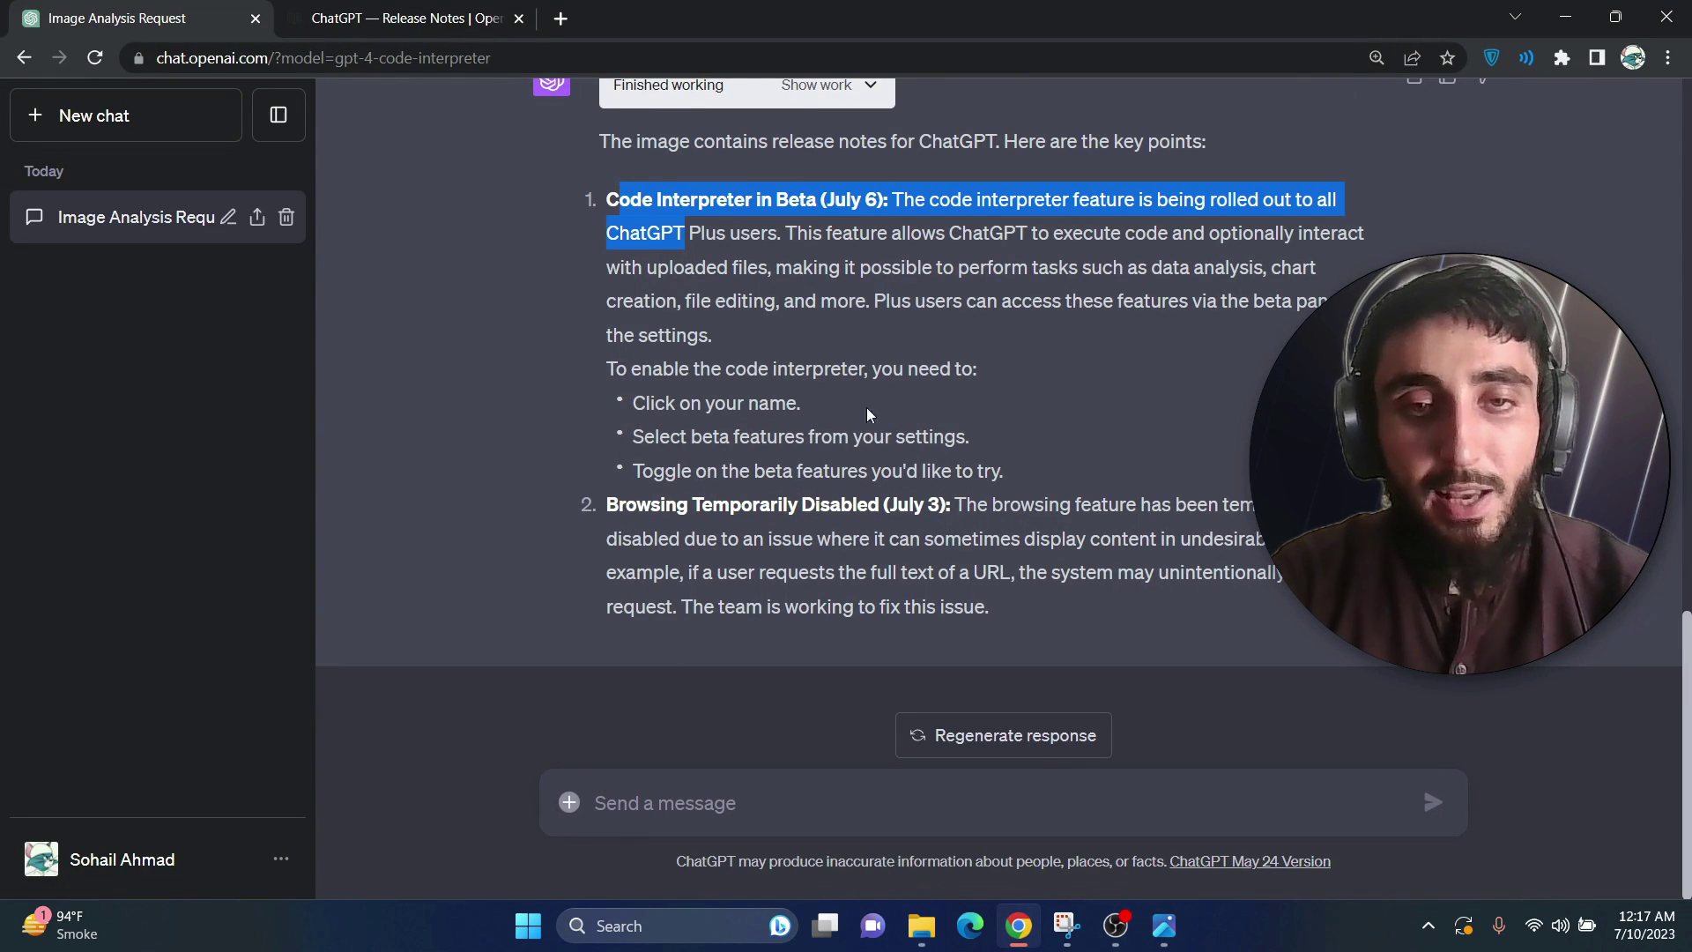
# - Review the browsing-disabled summary point, then choose BTC-Daily as the file to attach
pyautogui.click(776, 628)
pyautogui.moveTo(975, 608); pyautogui.dragTo(620, 504)
pyautogui.click(569, 802)
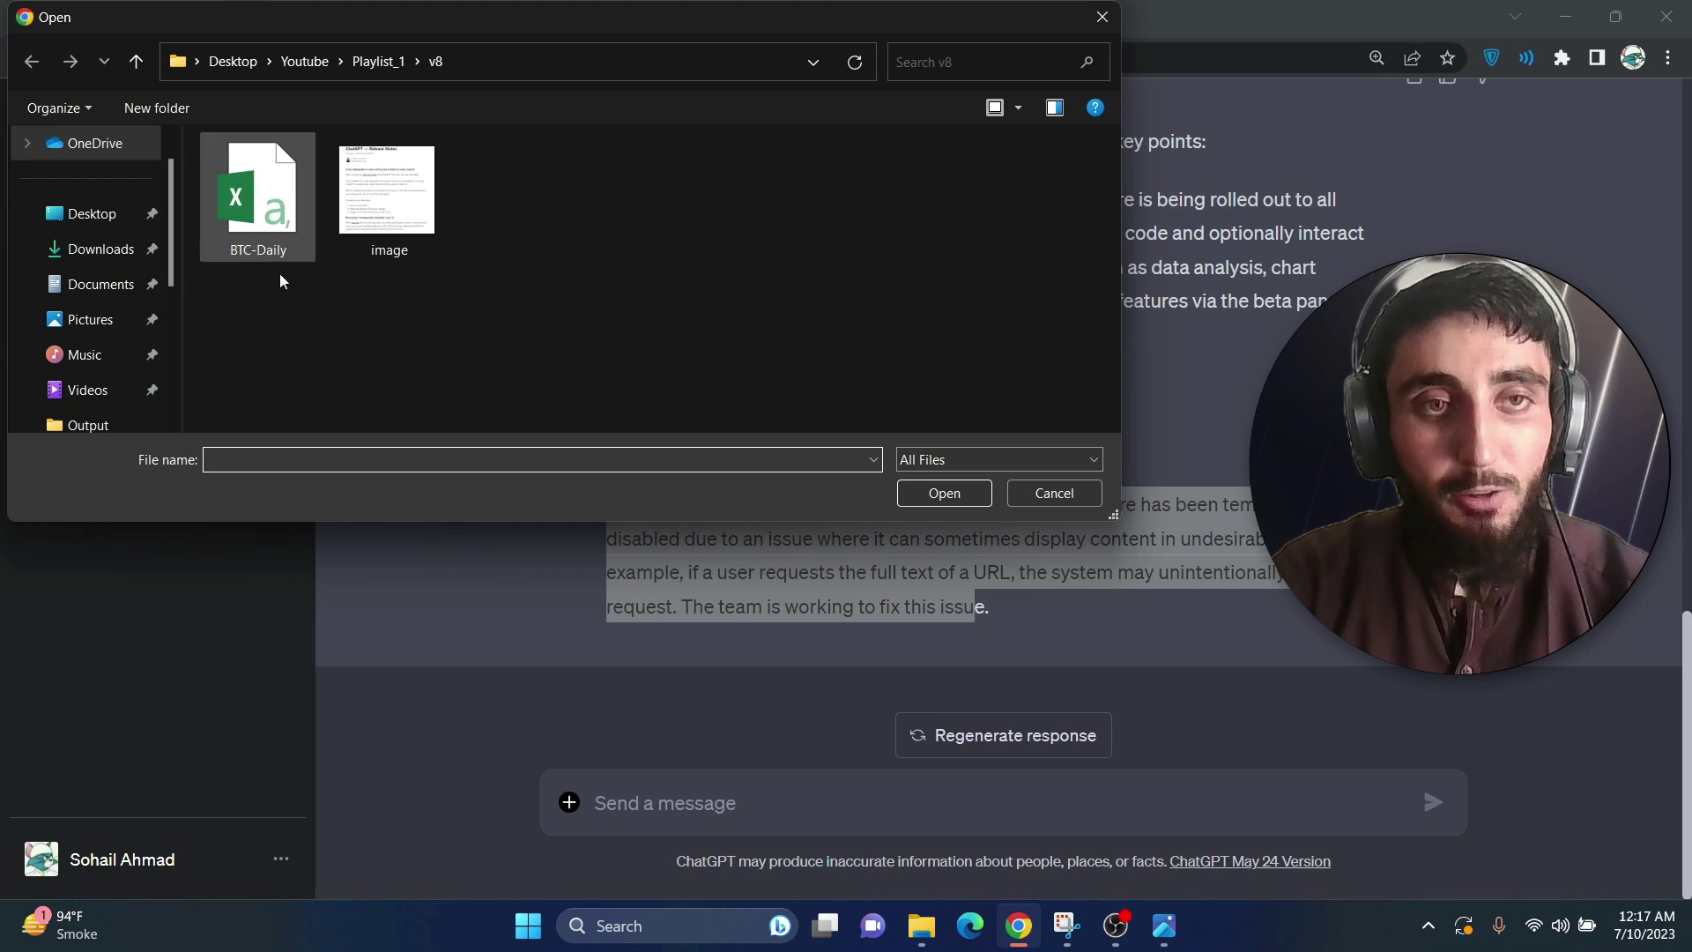
pyautogui.click(246, 218)
# - Upload BTC-Daily.csv asking 'can you show me some meaningful insights from the csv?'
pyautogui.click(944, 493)
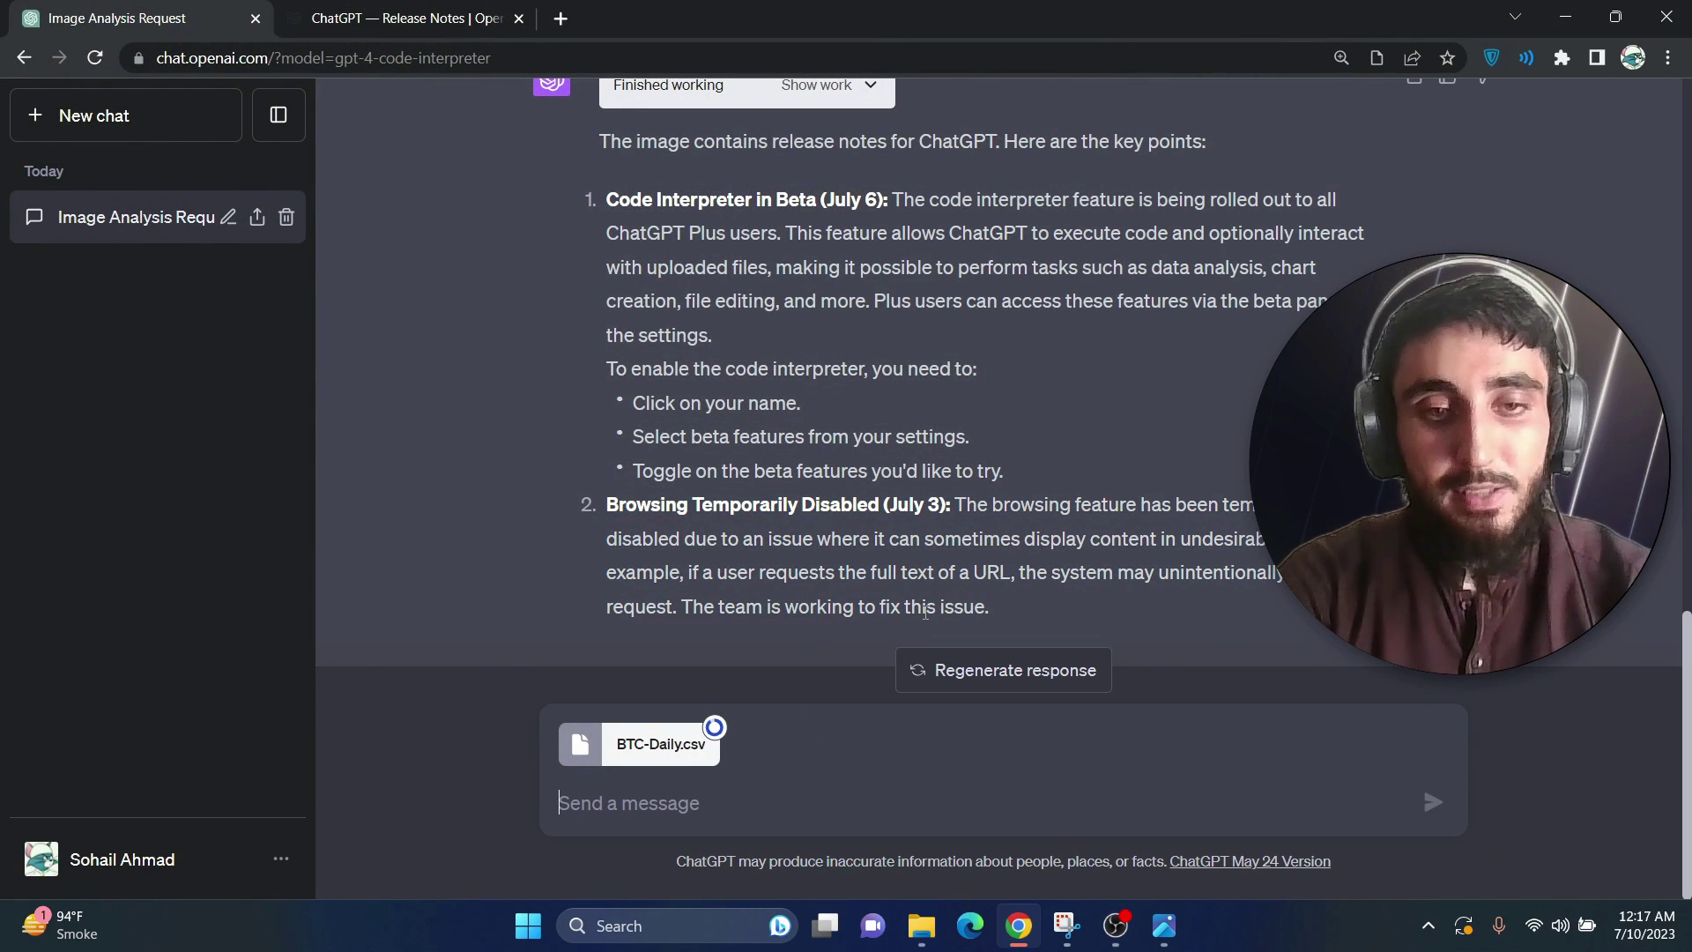
pyautogui.write('can you show')
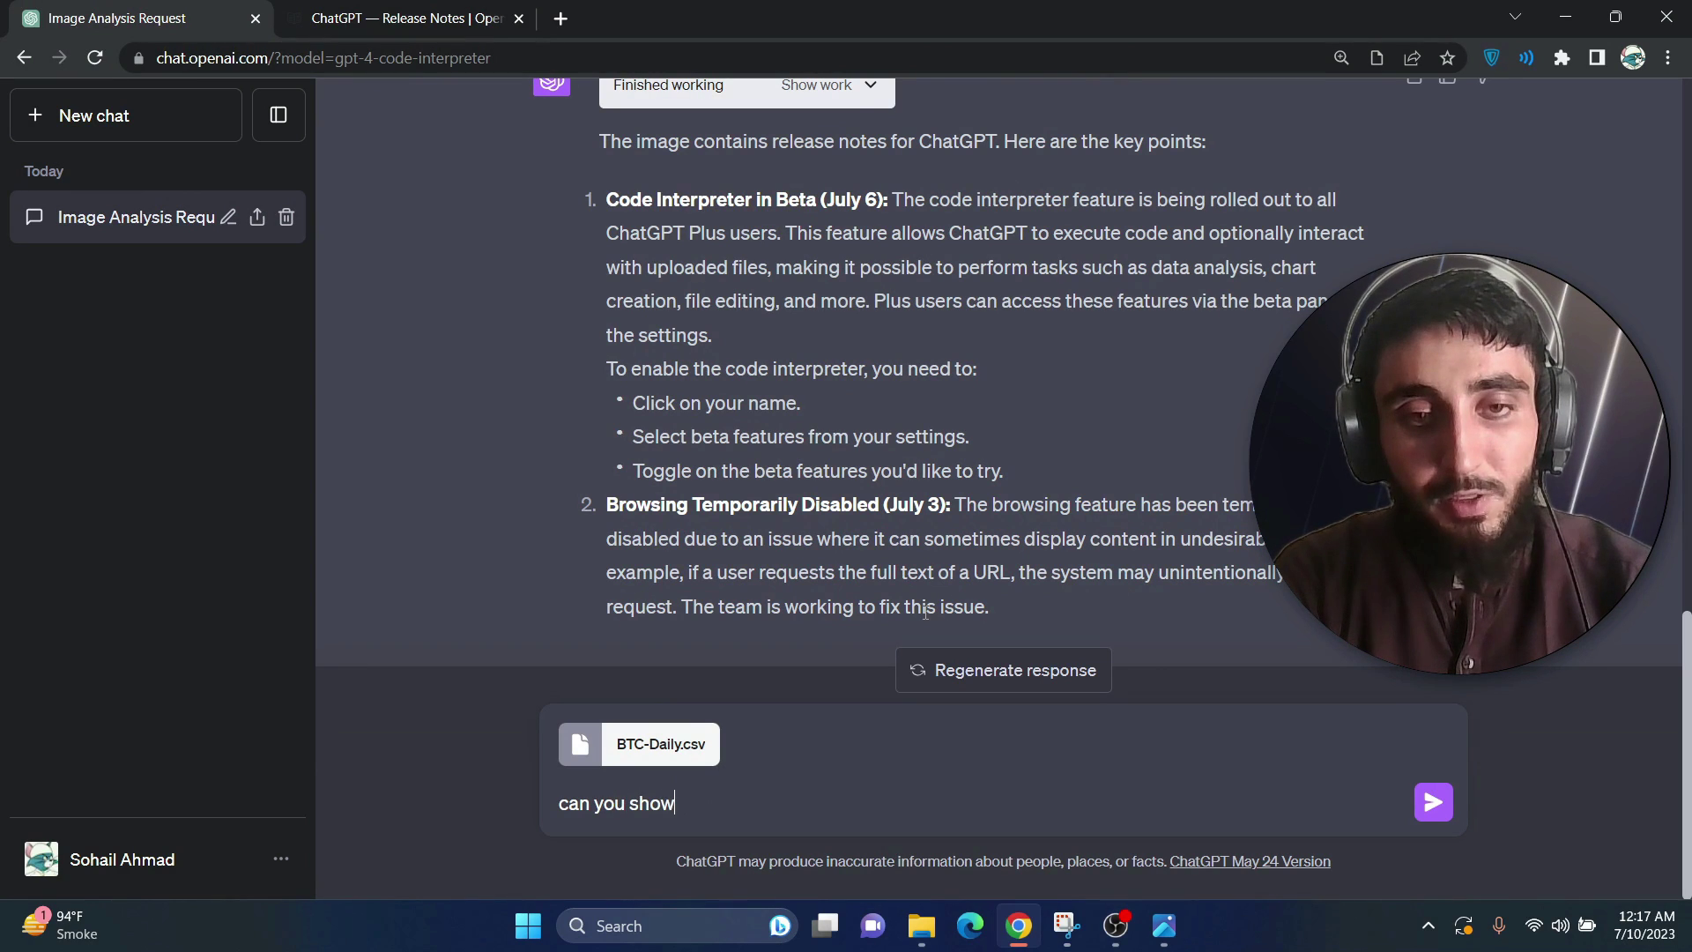
pyautogui.write(' me some meaning')
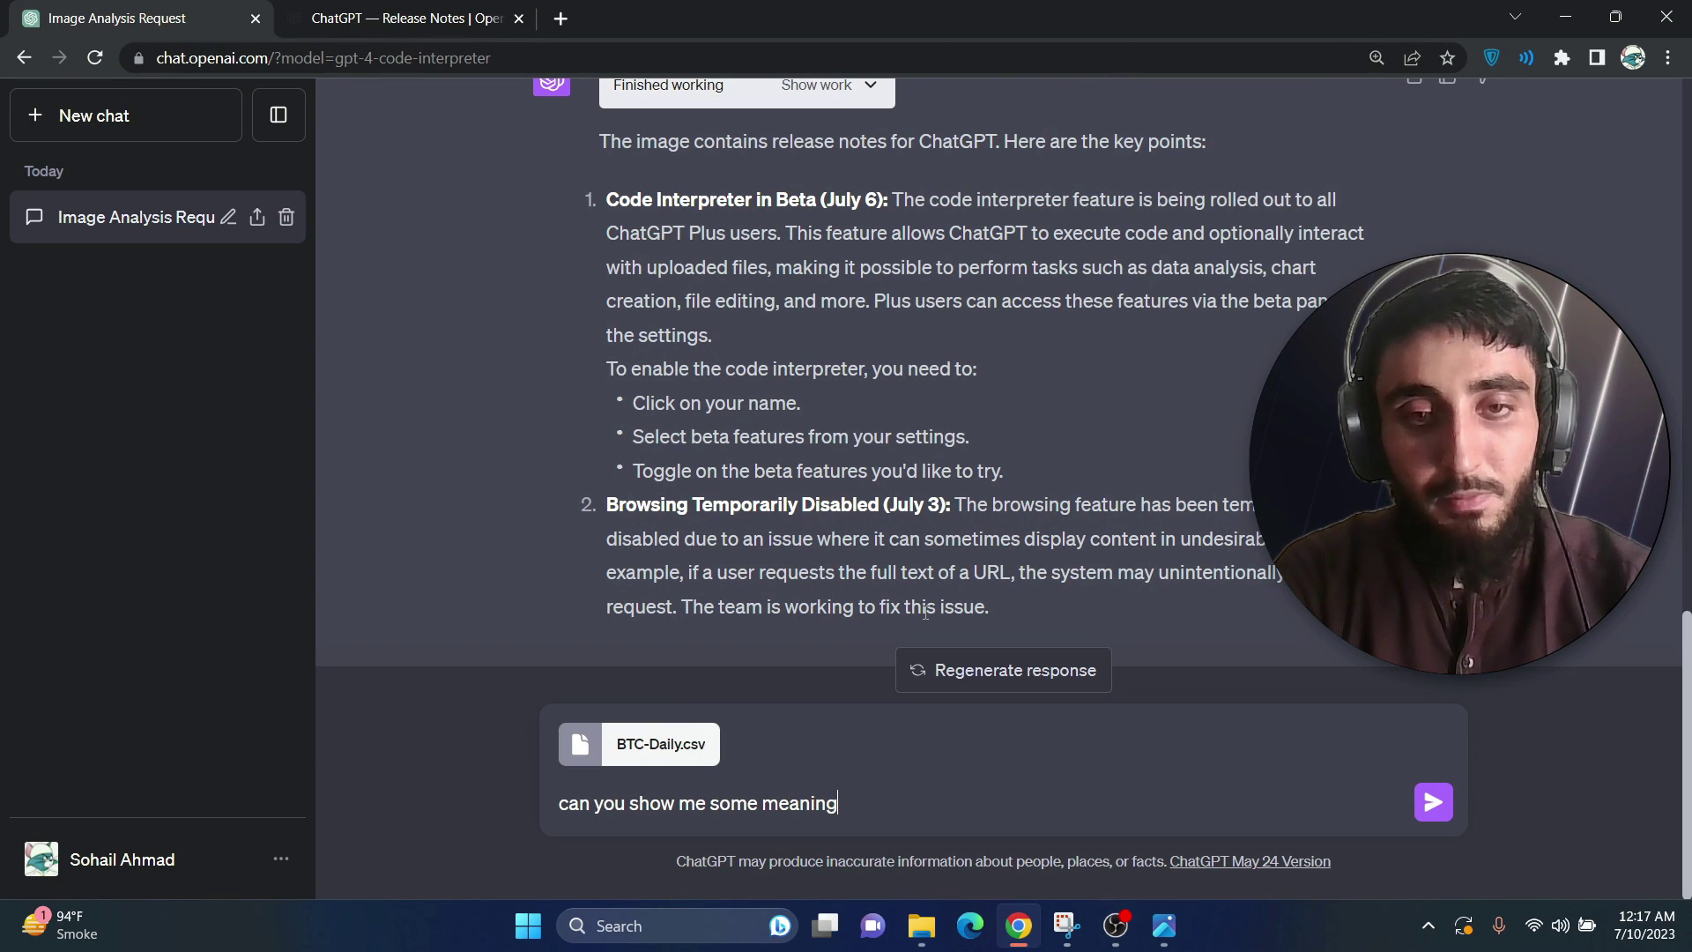
pyautogui.write('ful insights f')
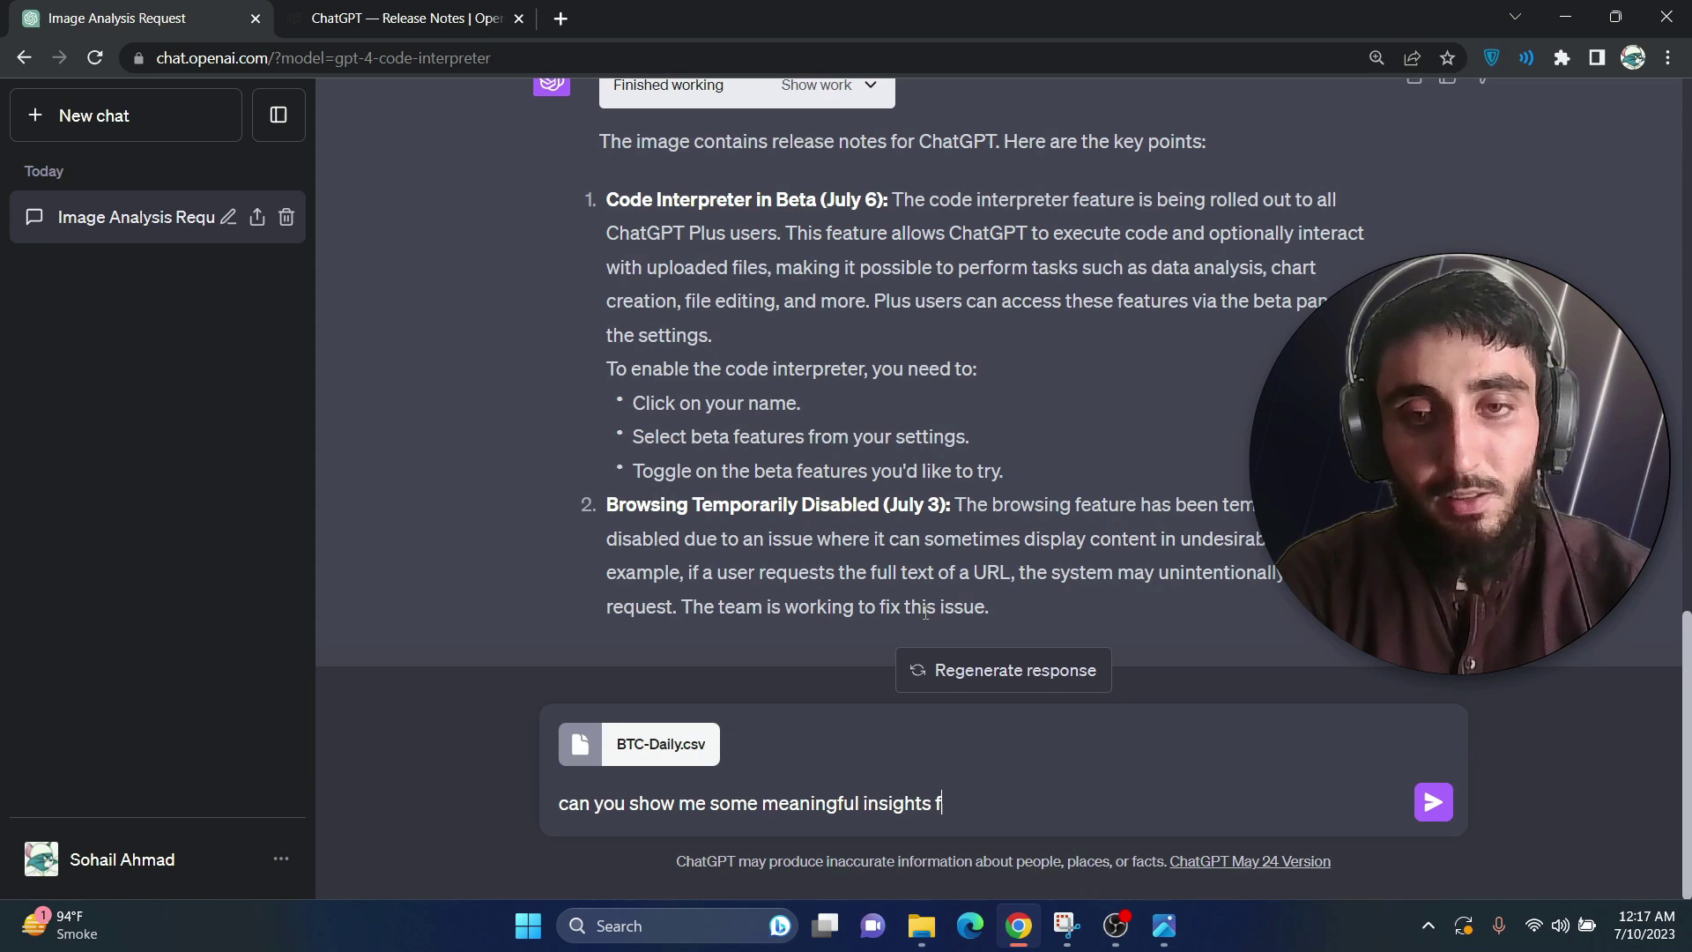
pyautogui.write('rom the csv?')
pyautogui.press('Return')
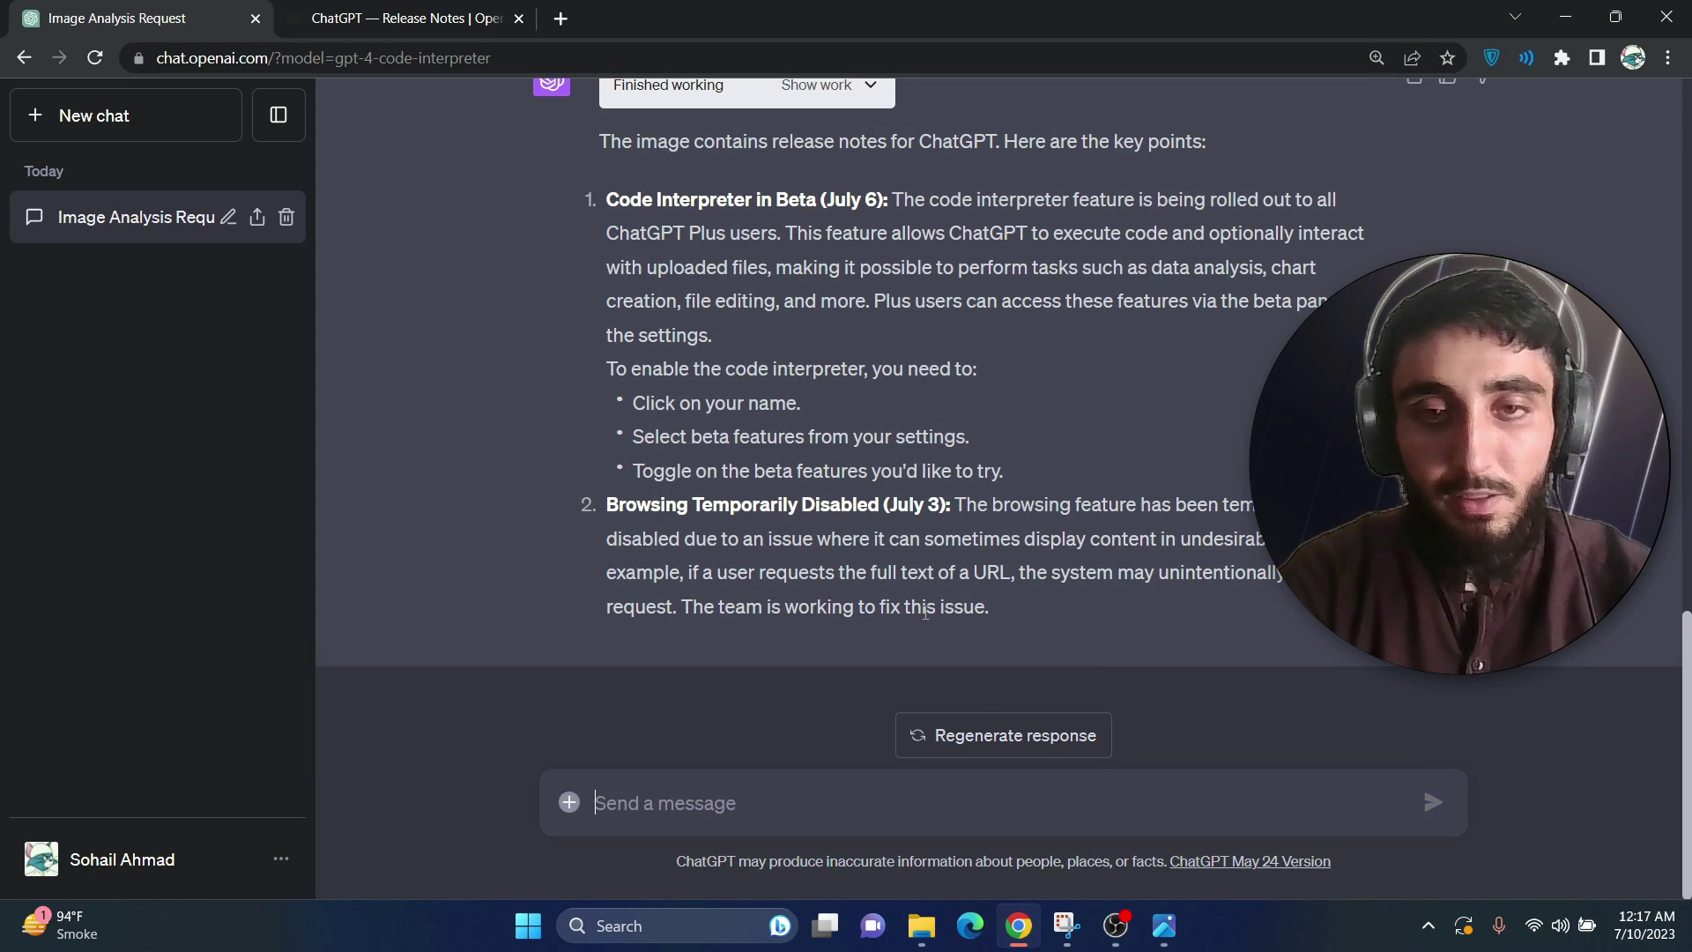
# - After the column overview, ask 'great, can you show me a daily change in price in a chart?'
pyautogui.moveTo(604, 458); pyautogui.dragTo(1063, 412)
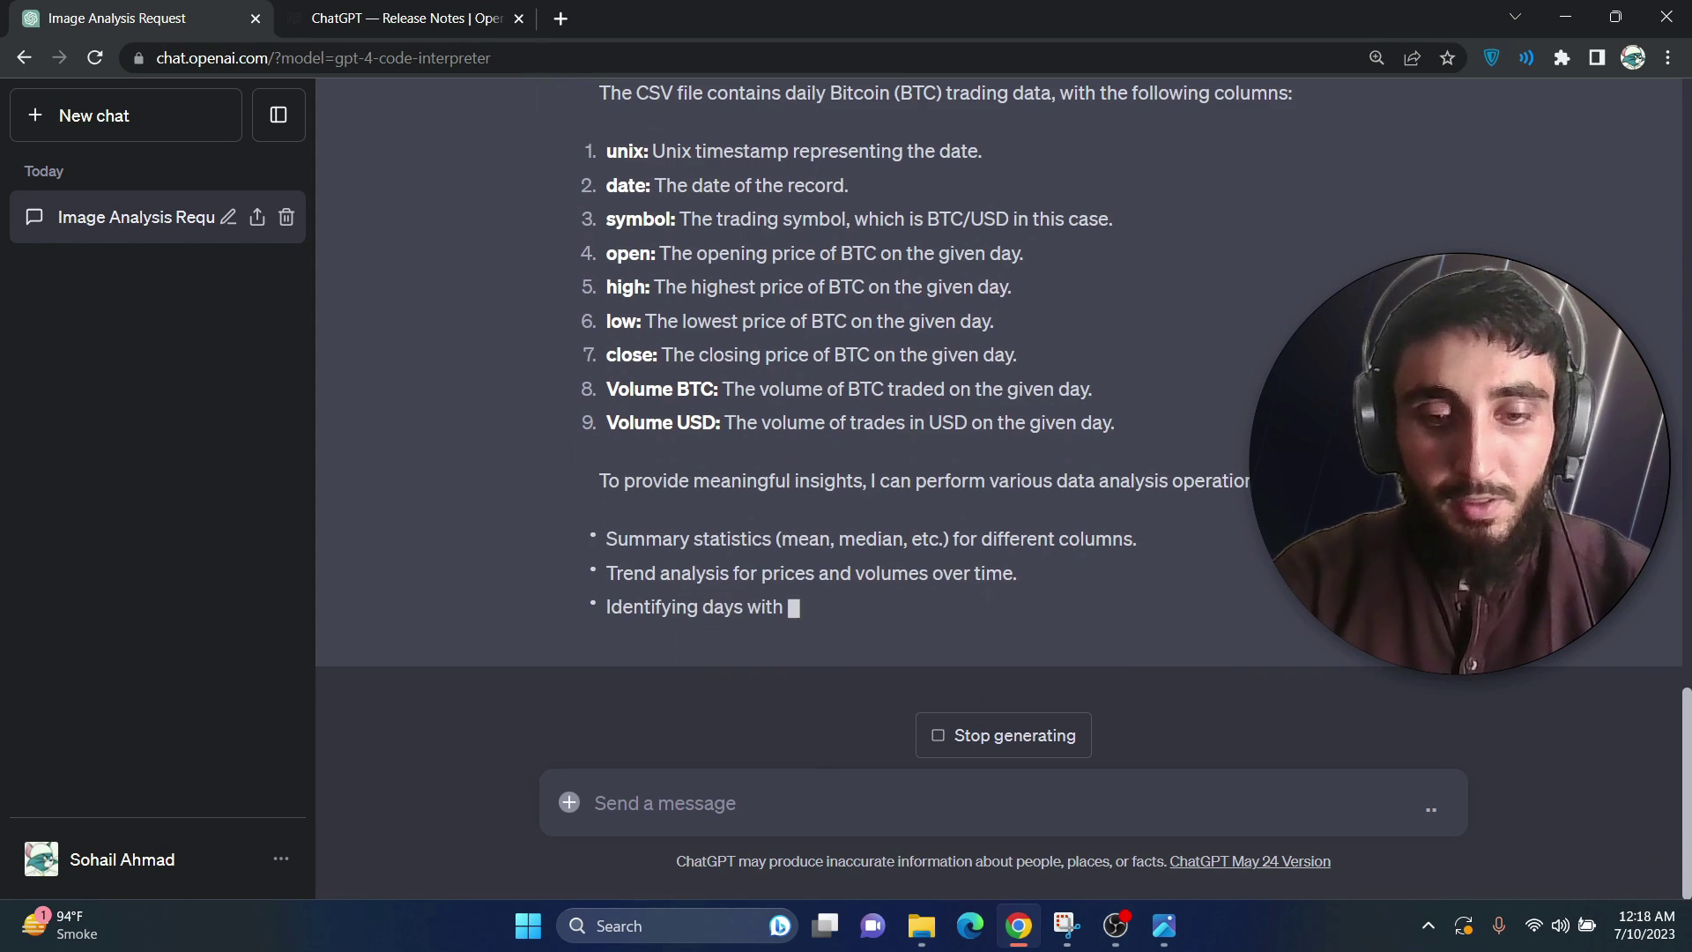
pyautogui.write('great, can you show me a ')
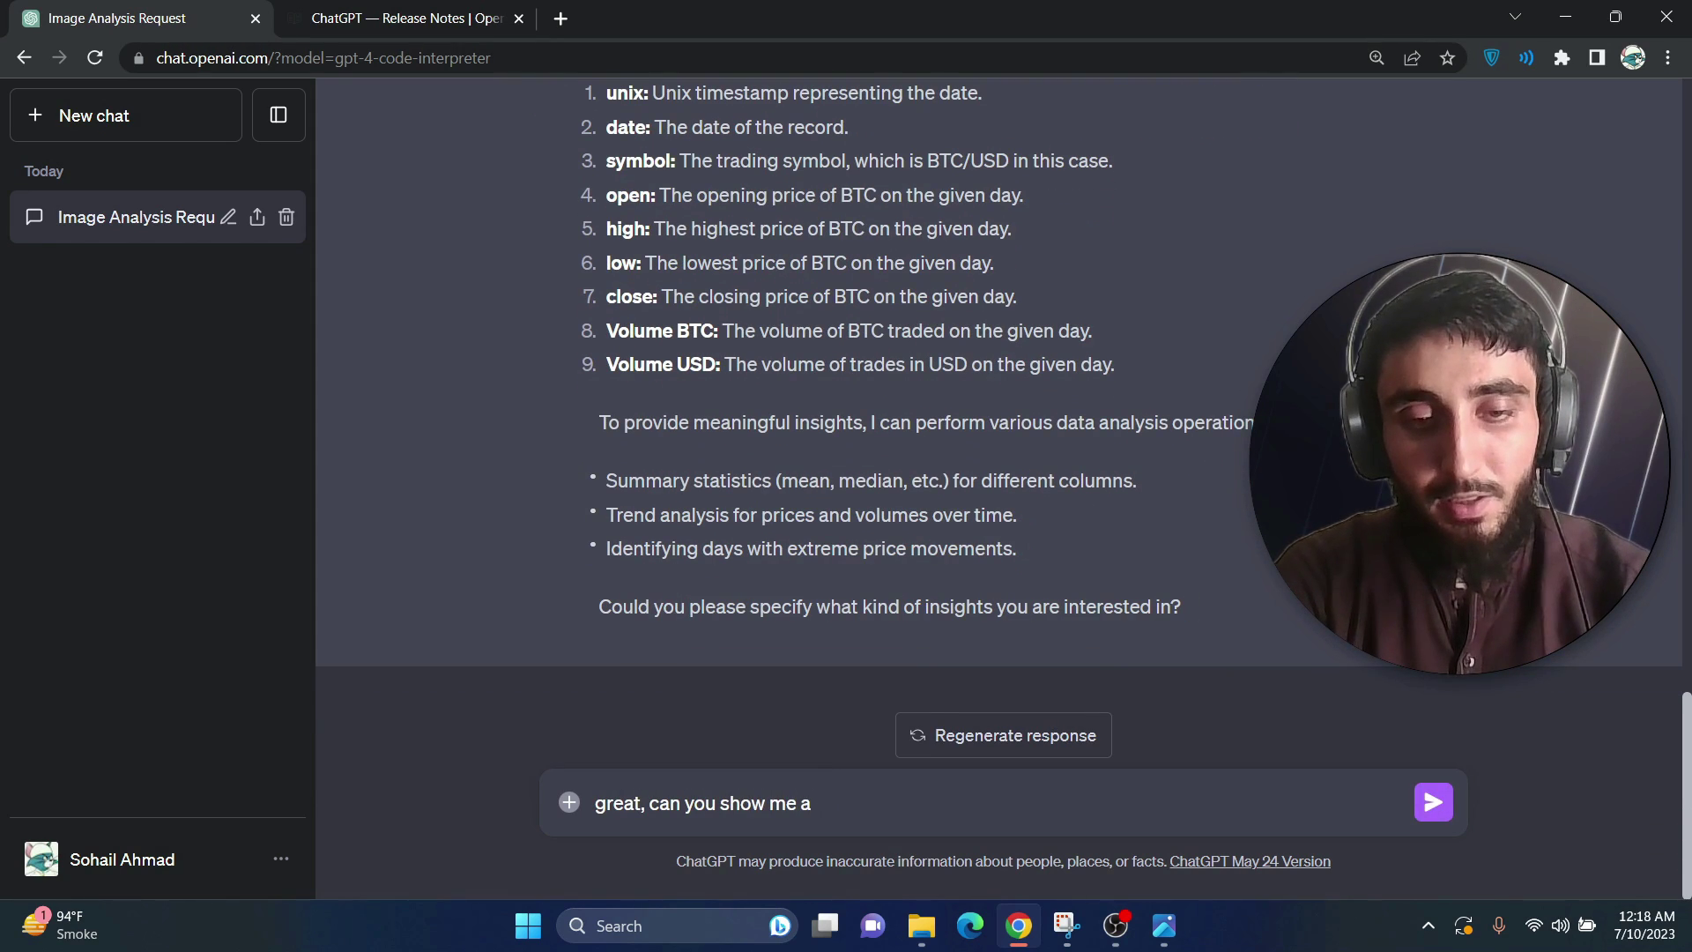
pyautogui.write('daily change in ')
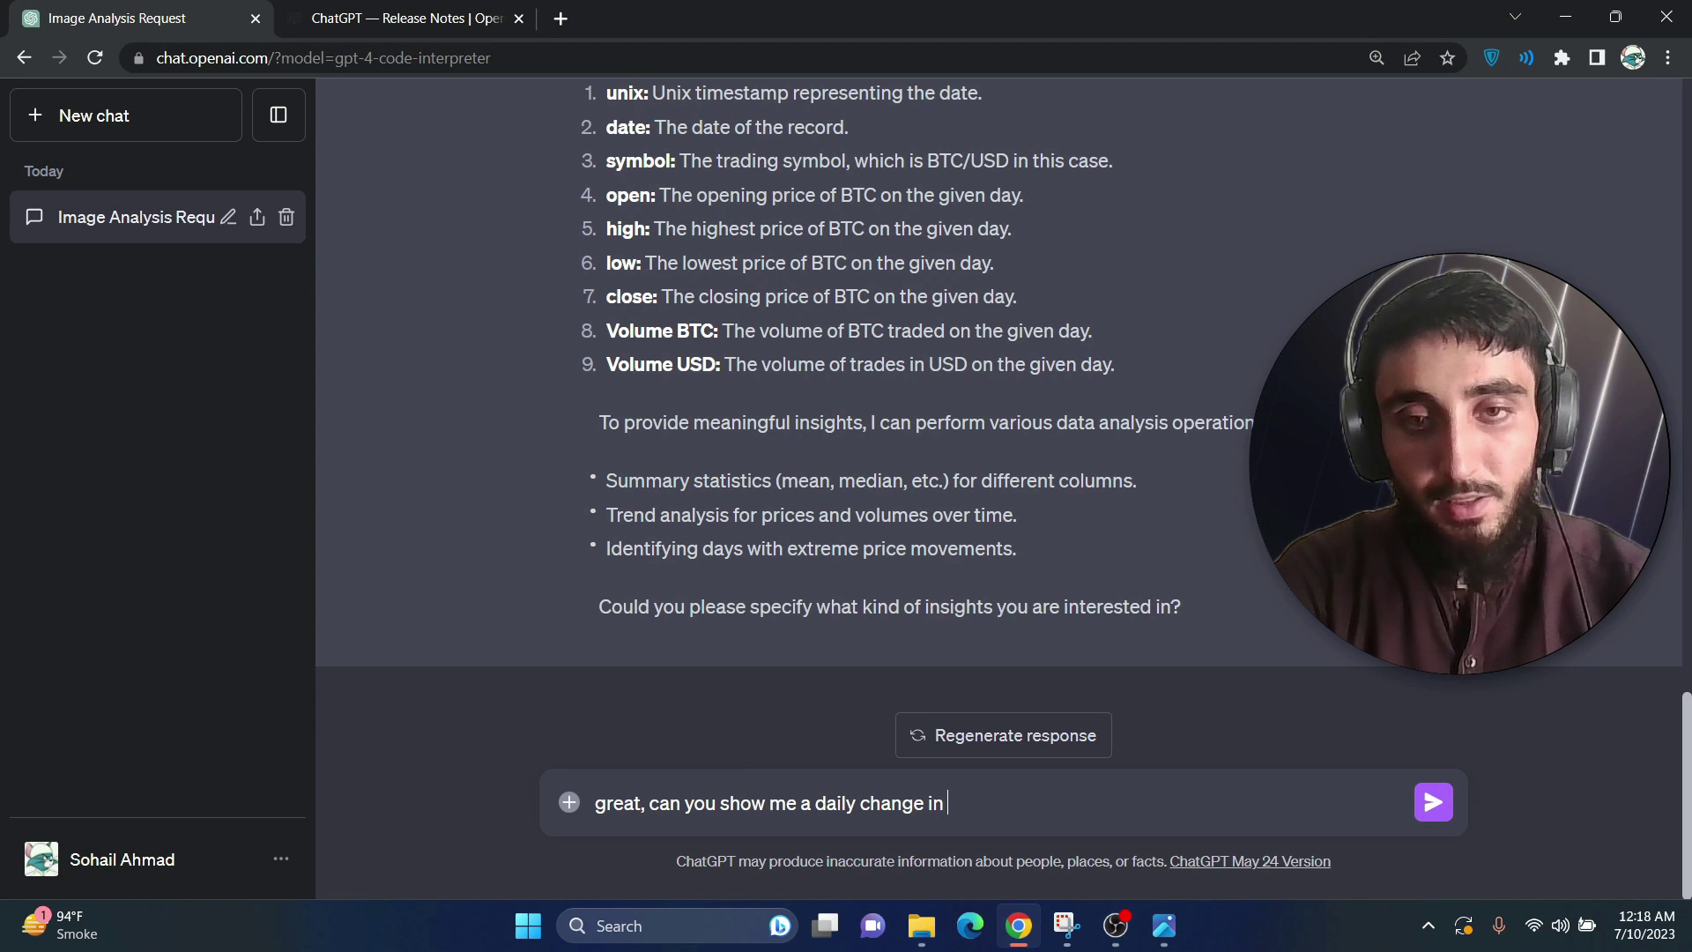
pyautogui.write('price in a chart?')
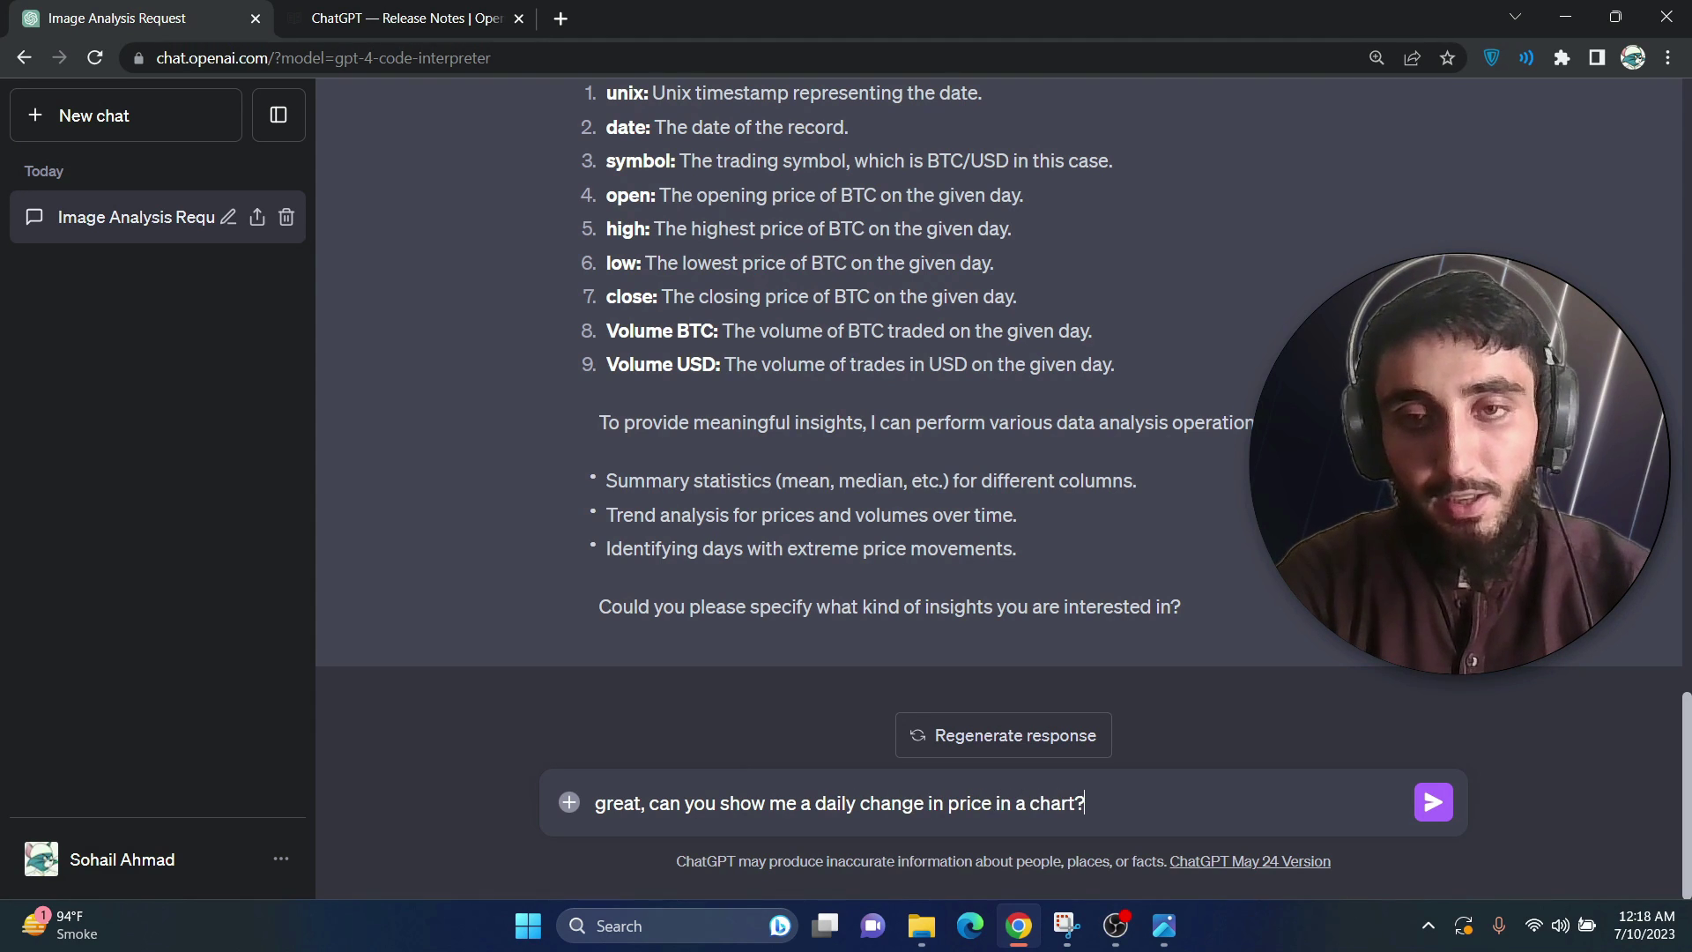
pyautogui.press('Return')
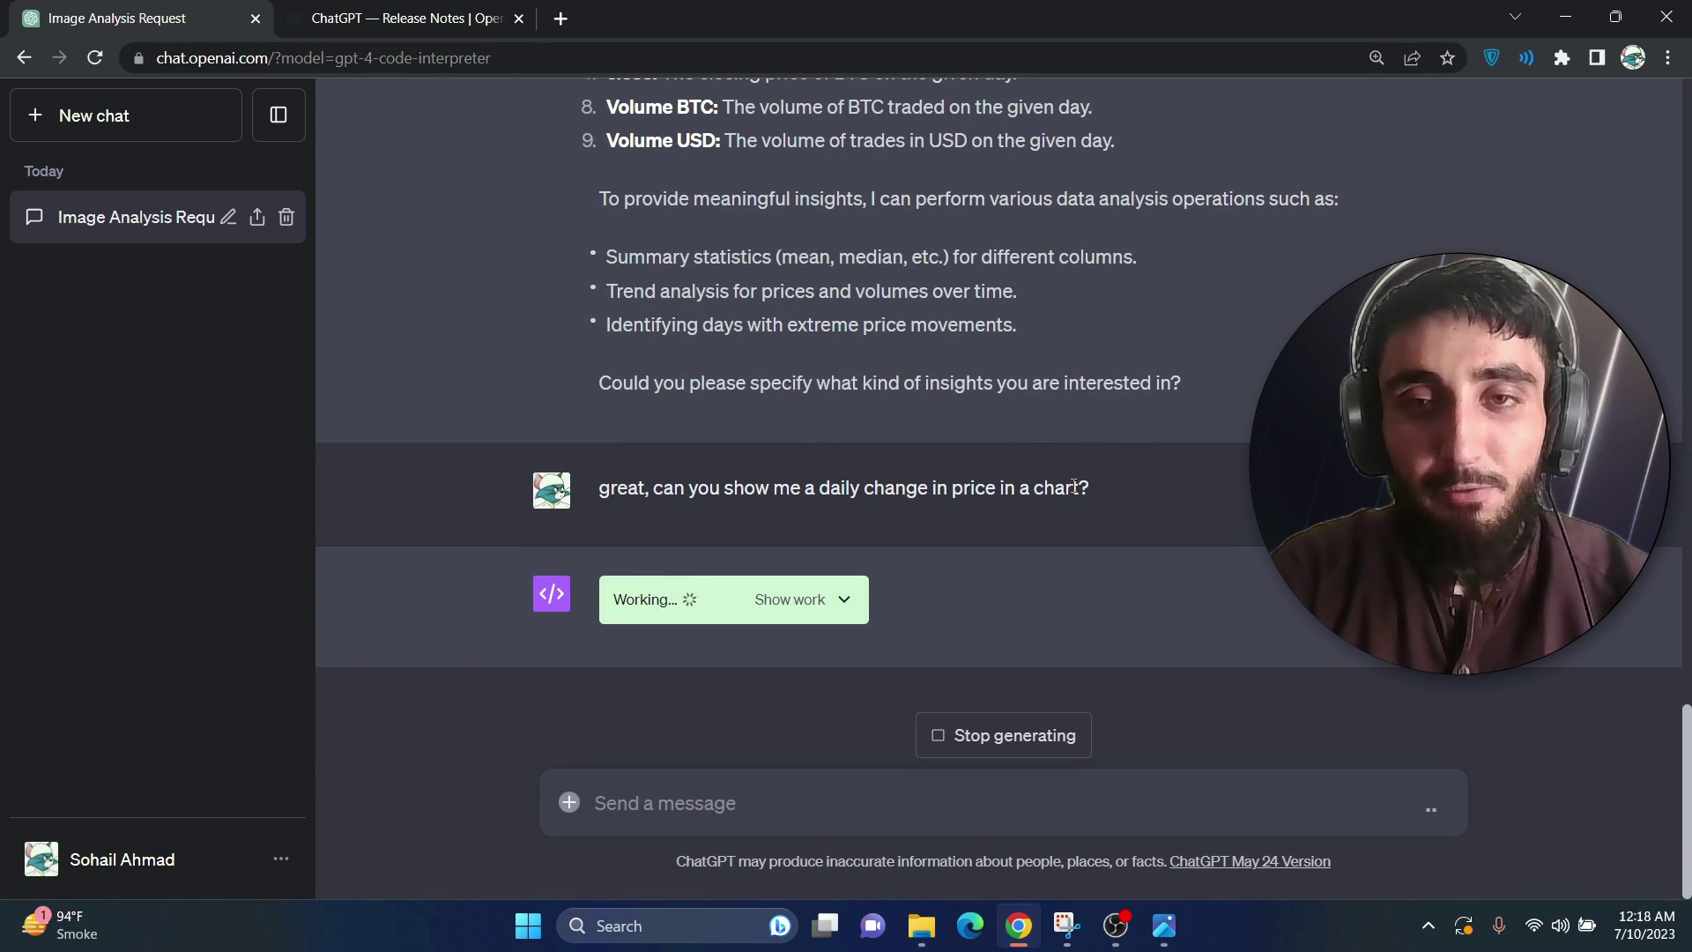
# - Review the Daily Change in BTC Price chart and its note on cryptocurrency volatility
pyautogui.moveTo(1073, 488); pyautogui.dragTo(617, 405)
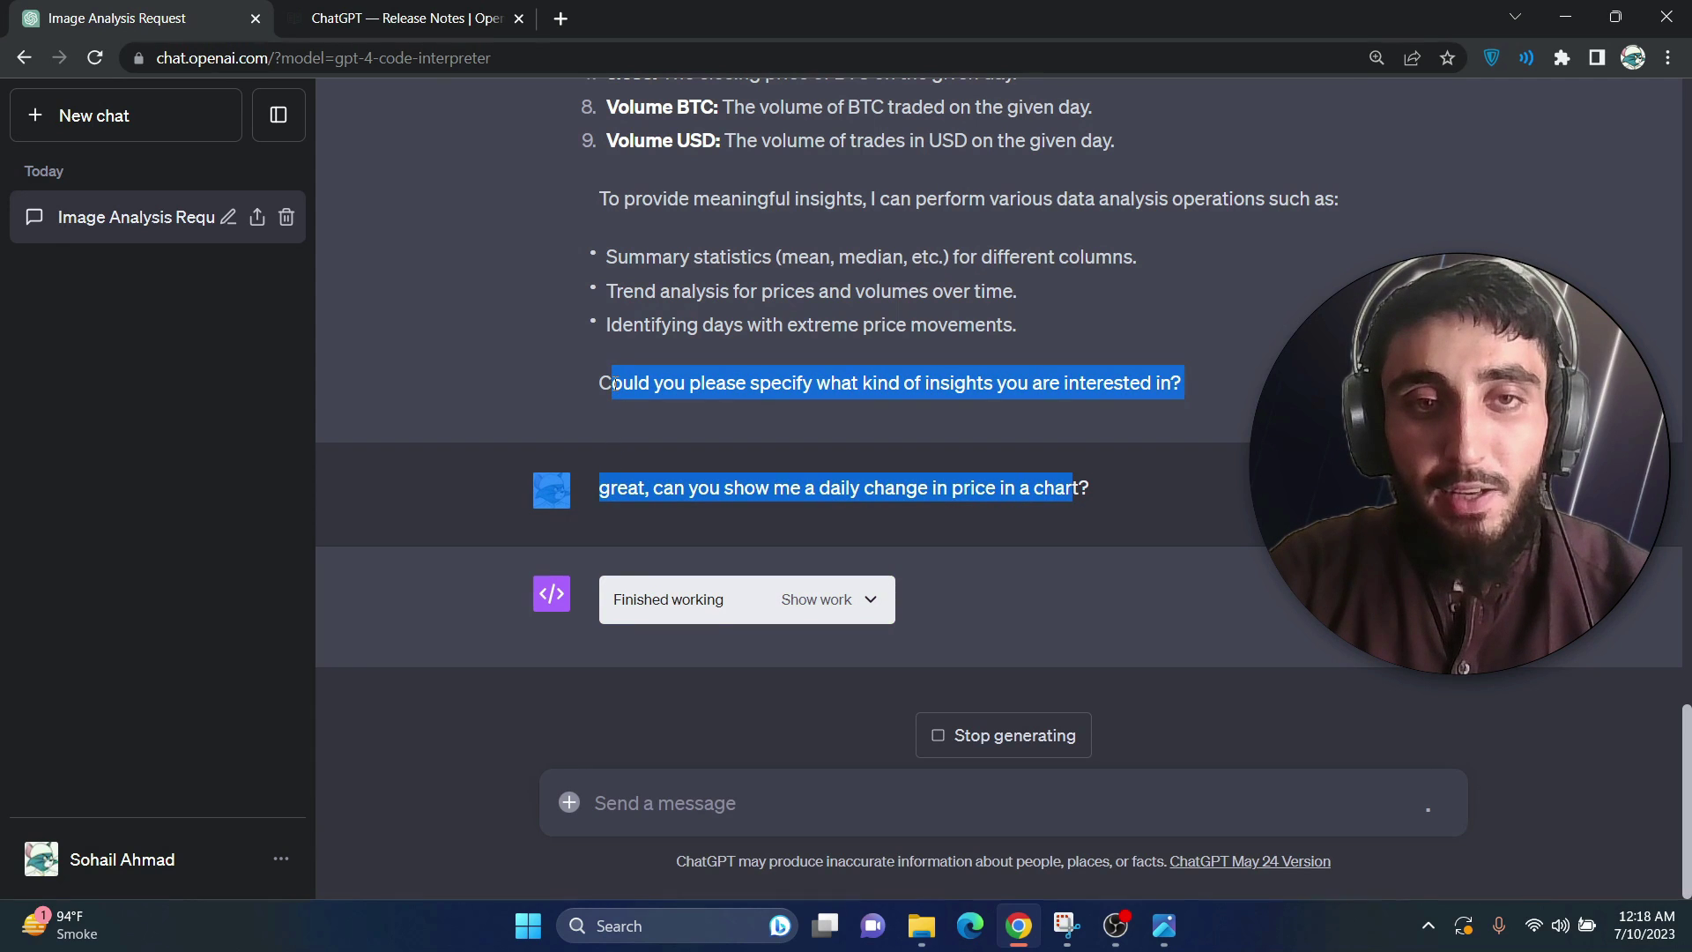
pyautogui.click(614, 383)
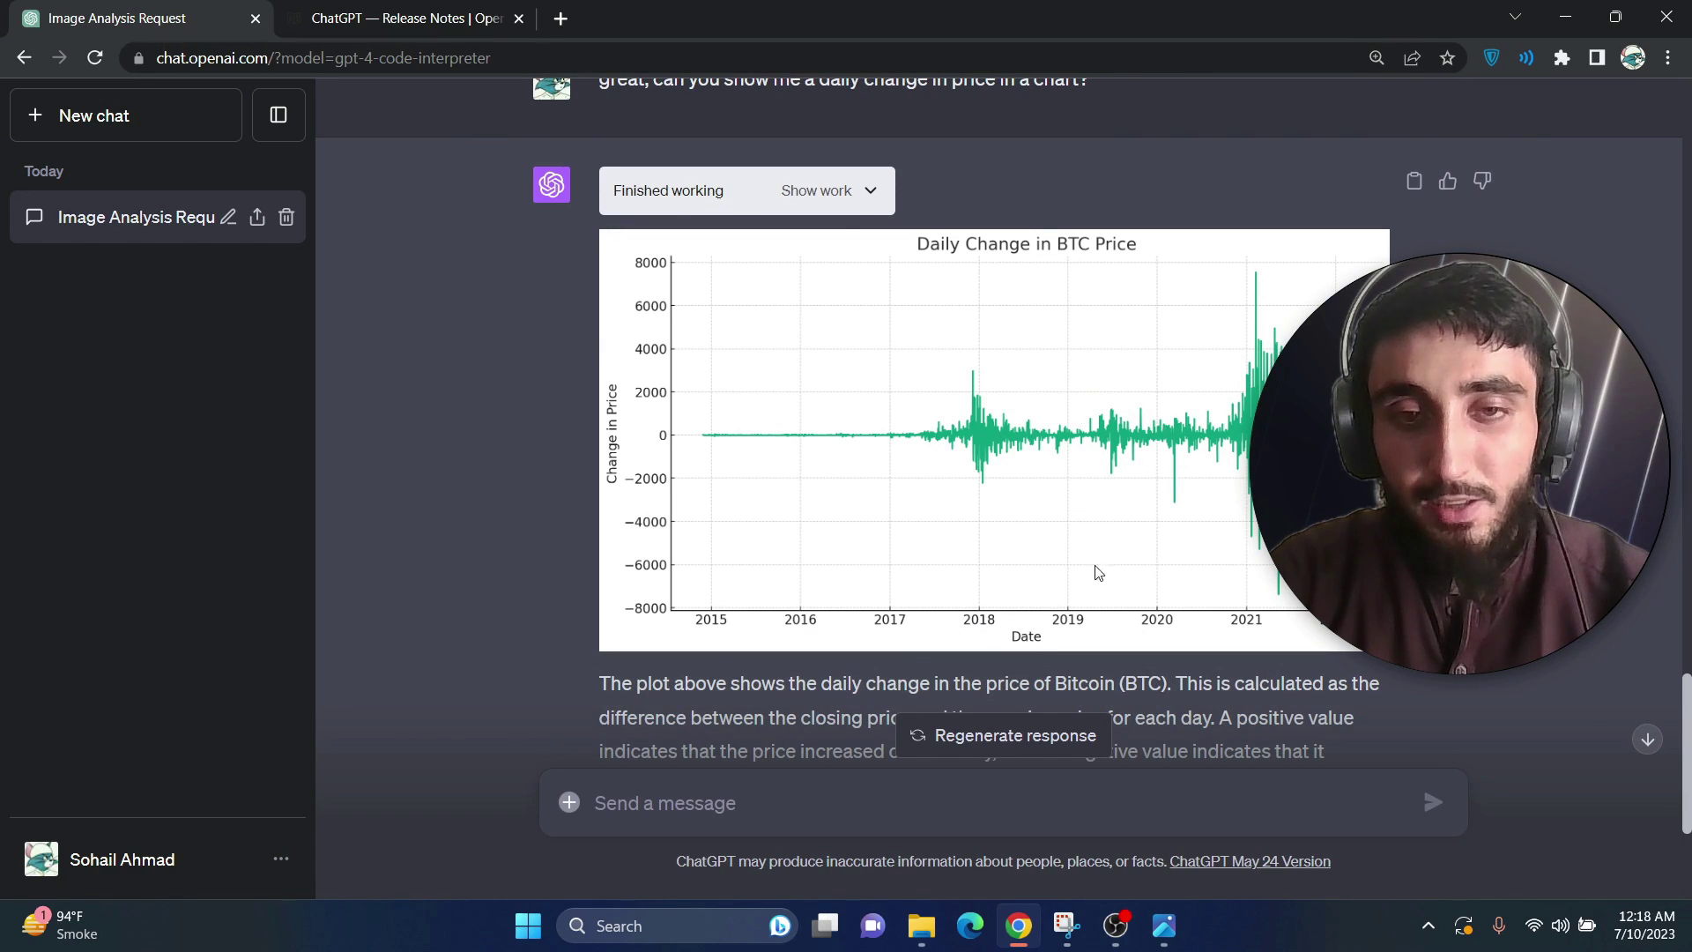
pyautogui.scroll(-4, 1097, 572)
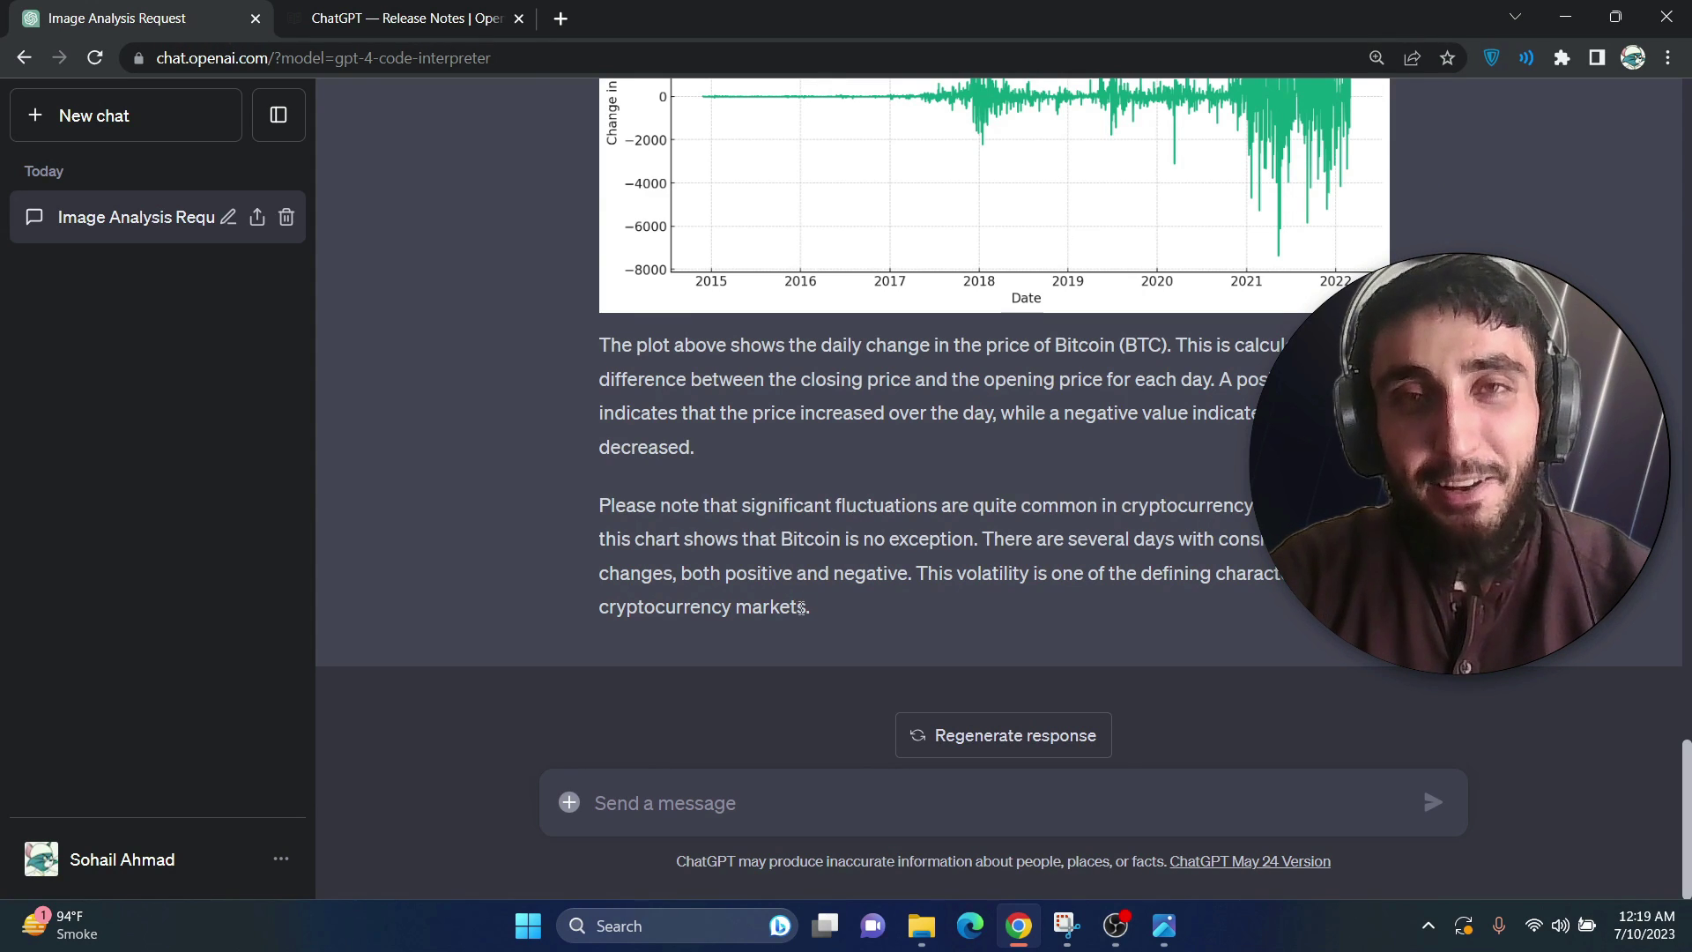
pyautogui.moveTo(800, 607); pyautogui.dragTo(608, 505)
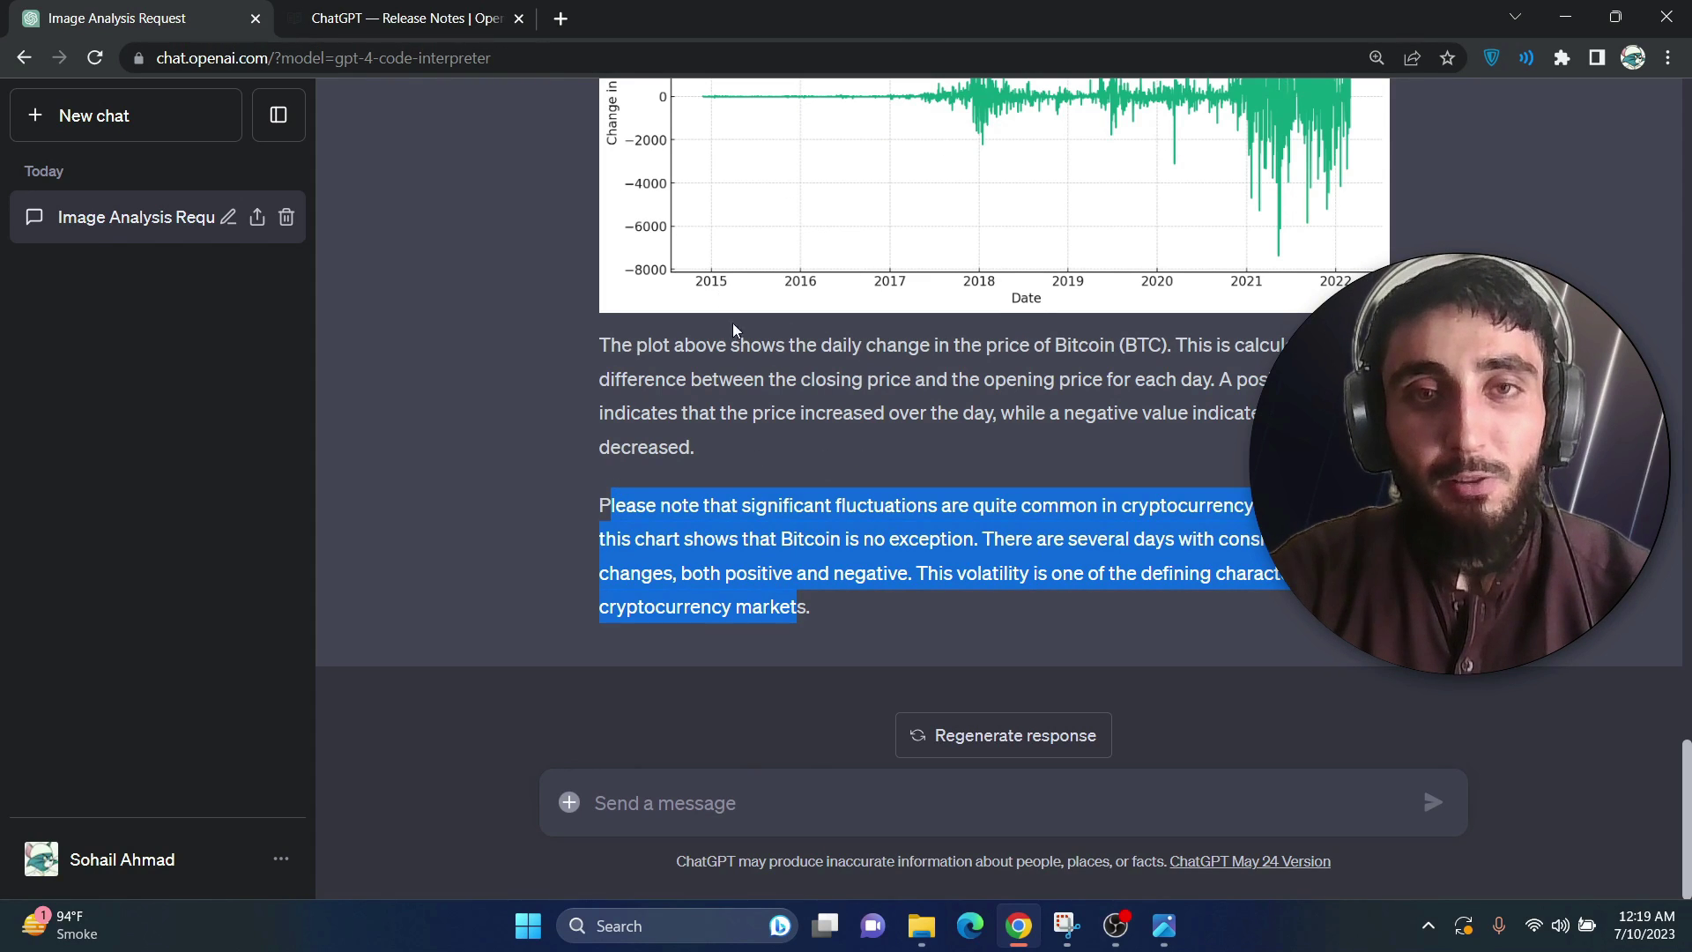
pyautogui.scroll(3, 759, 370)
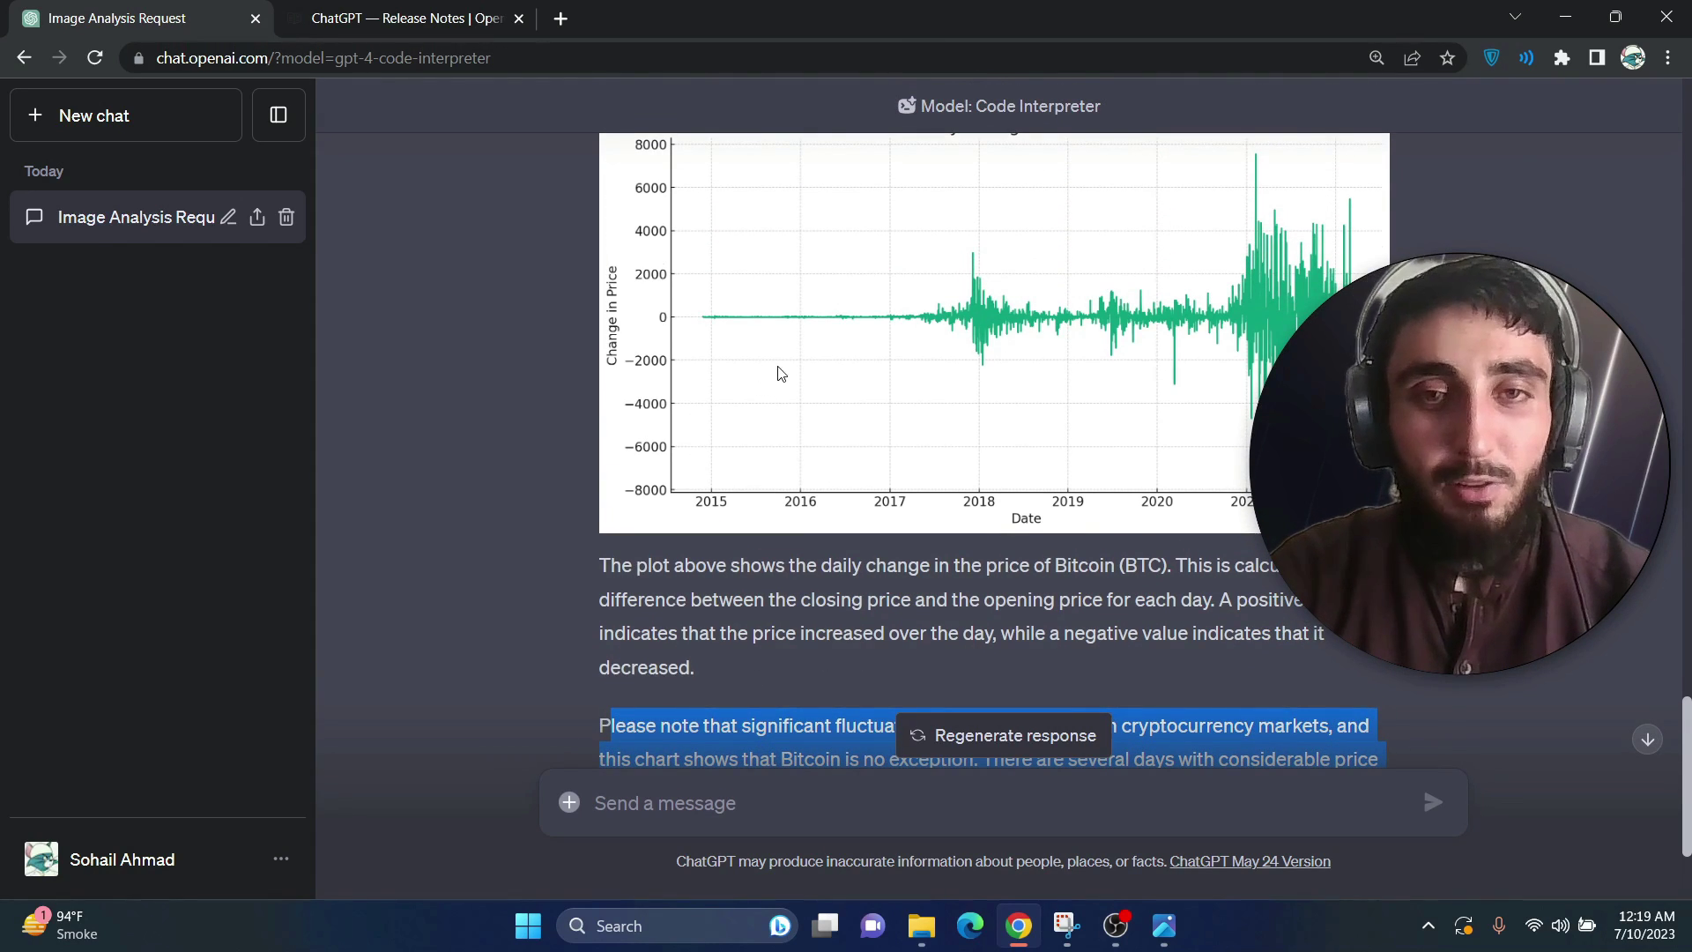
pyautogui.scroll(3, 800, 431)
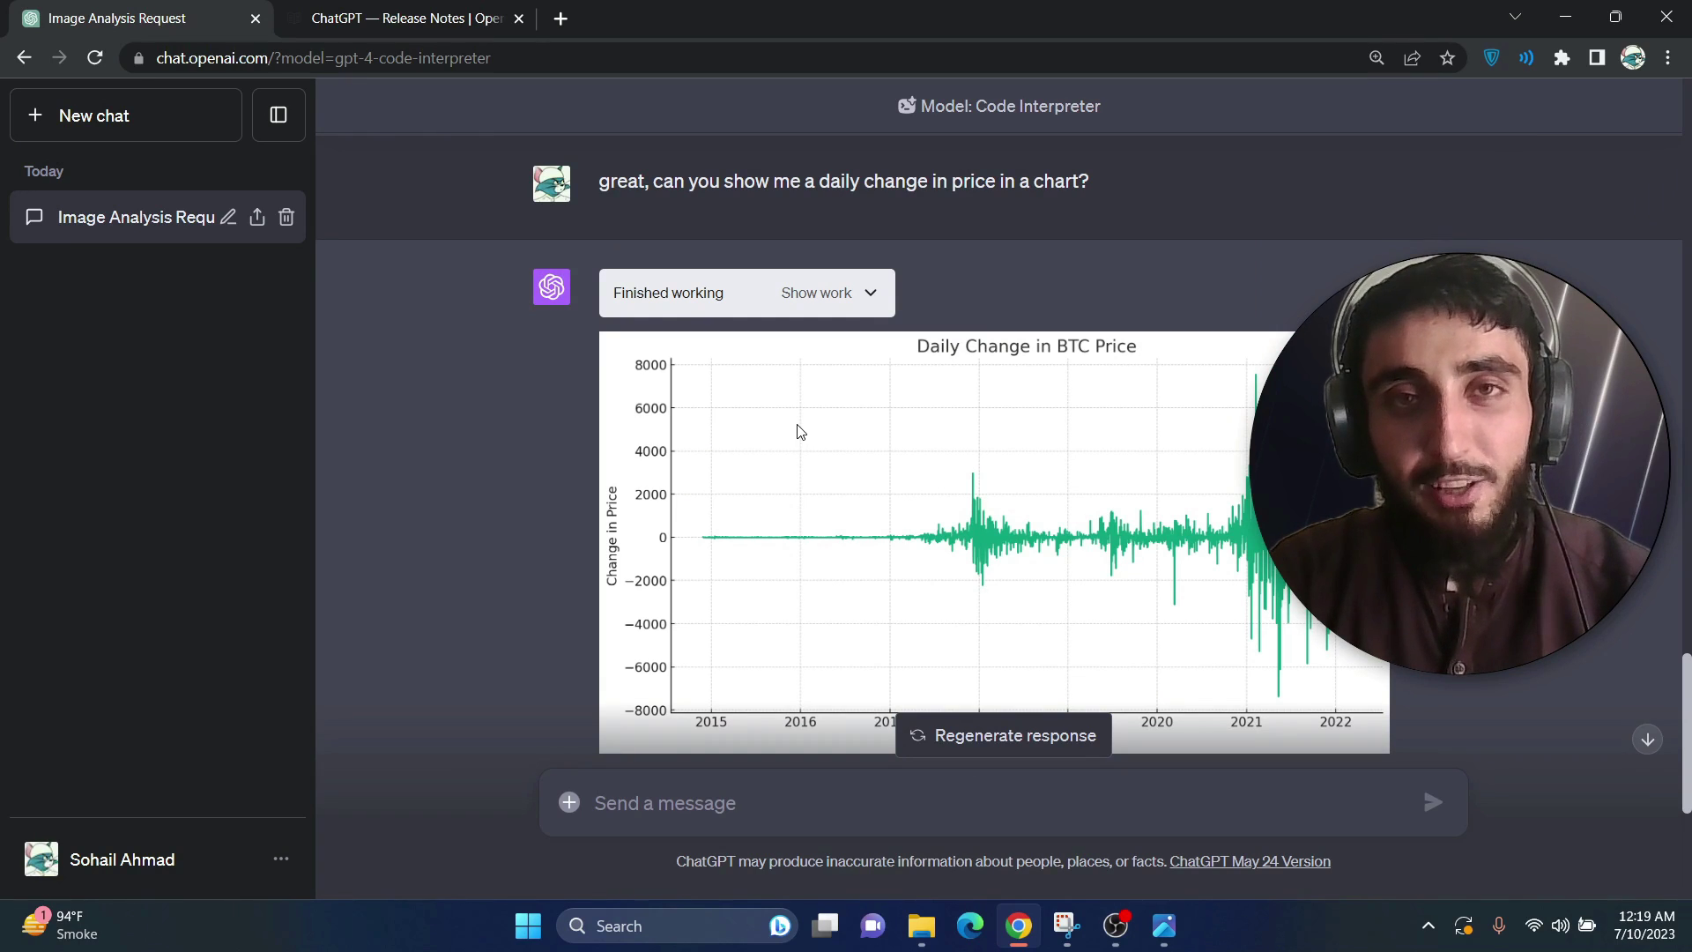